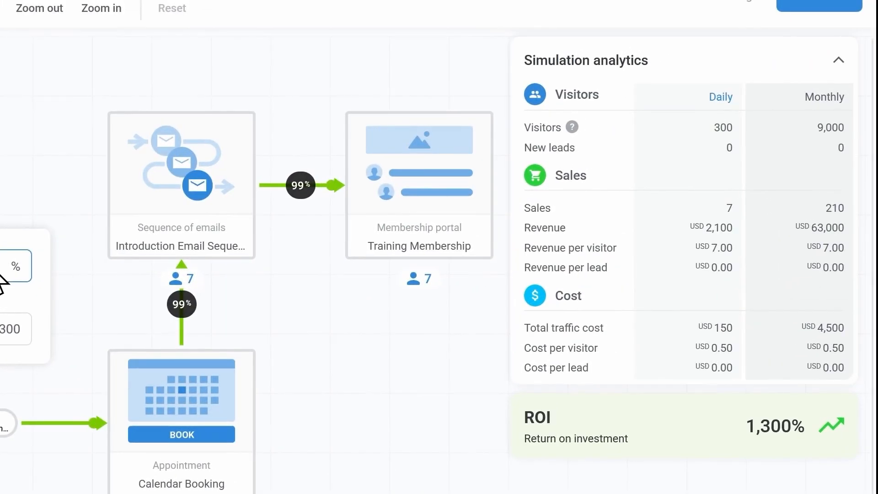
key("Return")
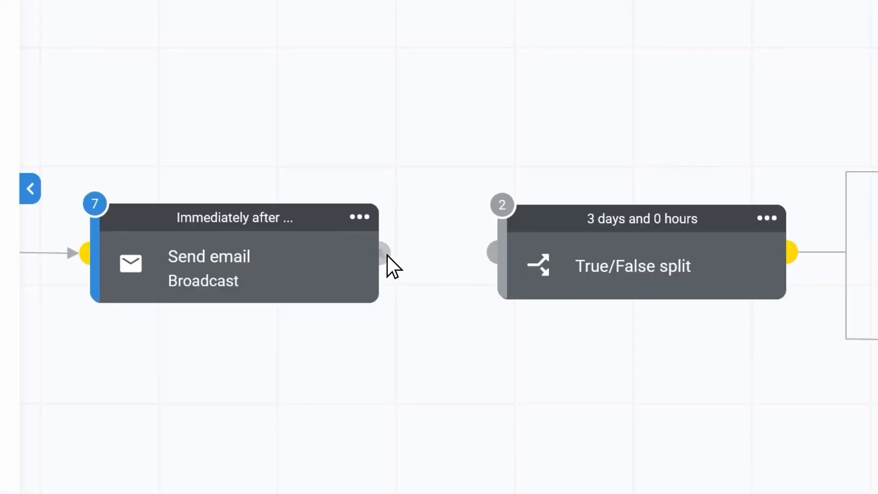
left_click_drag(386, 256, 494, 252)
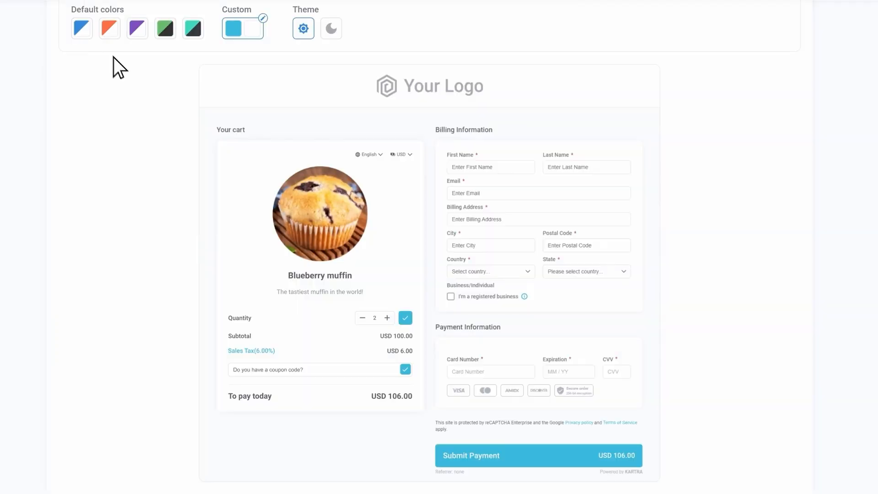
left_click(83, 28)
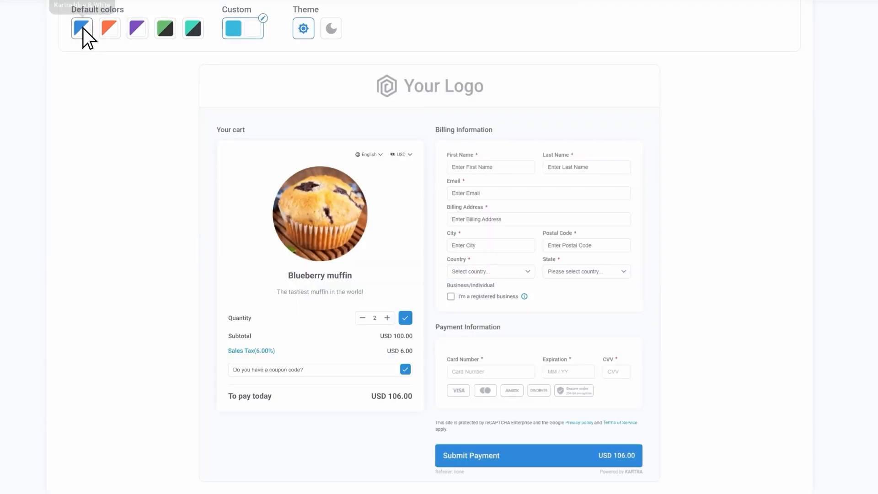
left_click(110, 28)
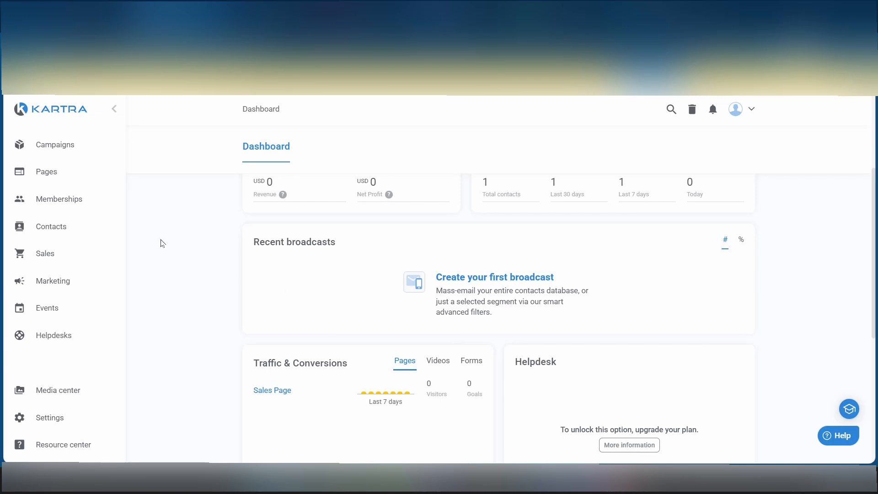
Start a new marketing funnel and name it "Lead Magnet to Core Offer".
left_click(51, 281)
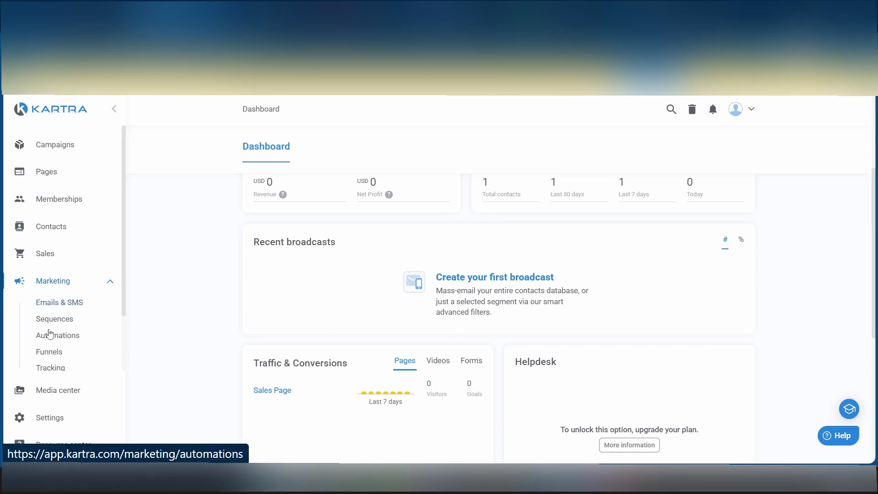
left_click(50, 352)
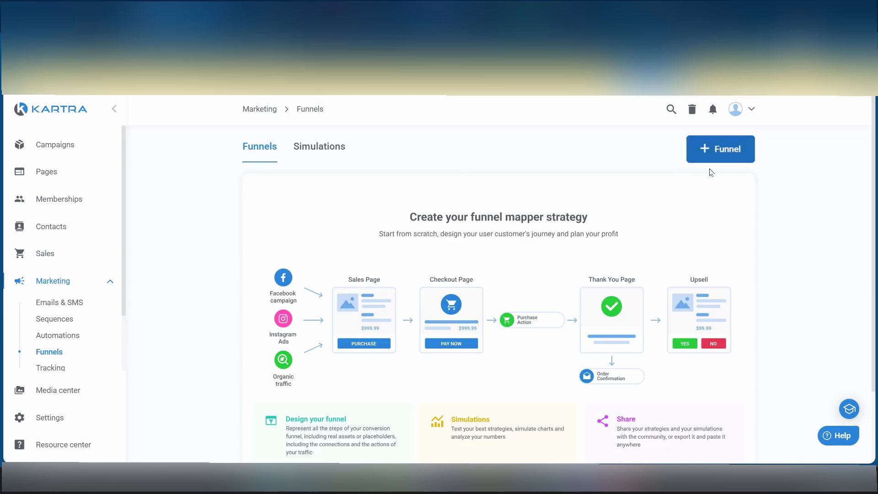
left_click(726, 147)
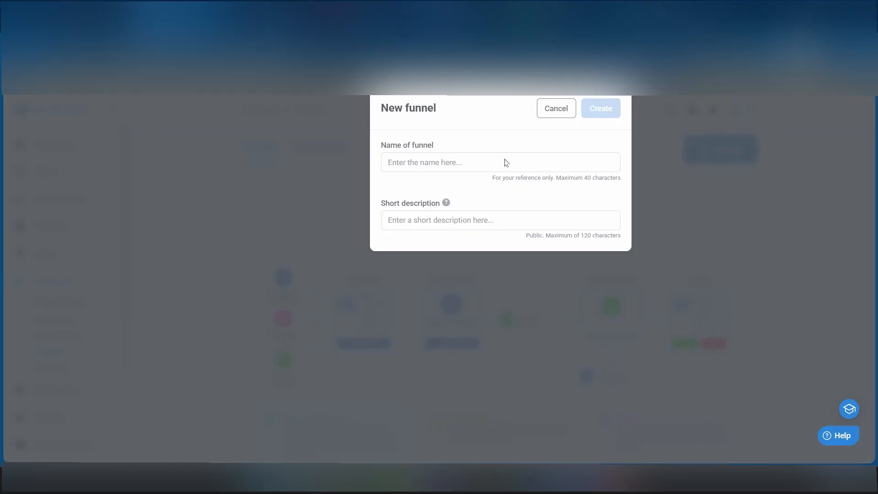
left_click(434, 163)
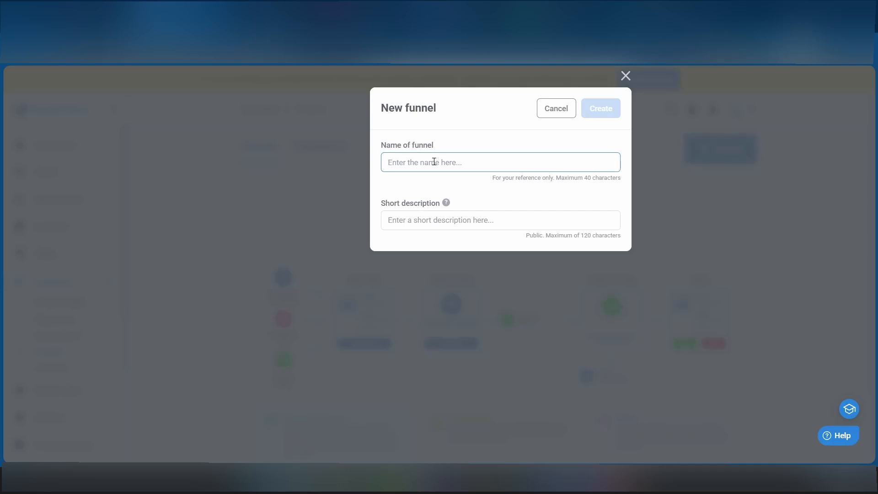
type("Lead Magnet to Core Offer")
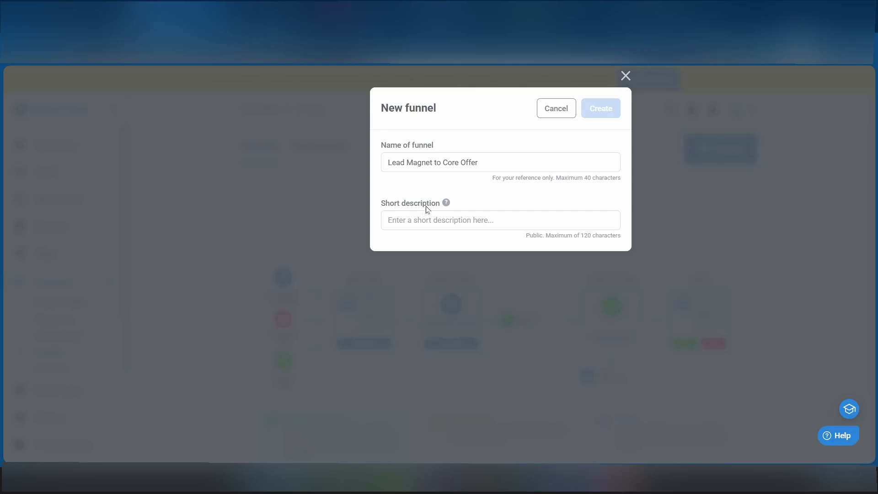
Use the funnel's name, "Lead Magnet to Core Offer", as its short description as well and create the funnel.
mouse_move(448, 203)
triple_click(515, 156)
key("ctrl+c")
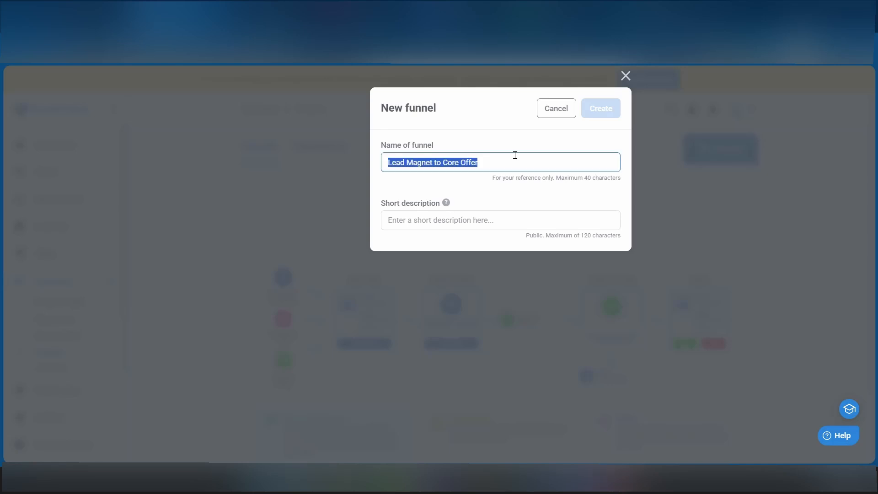
left_click(460, 220)
key("ctrl+v")
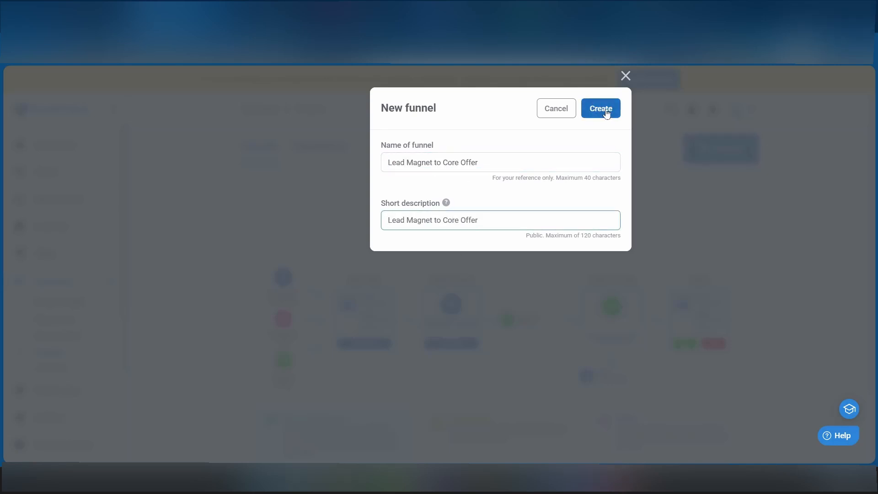
left_click(601, 109)
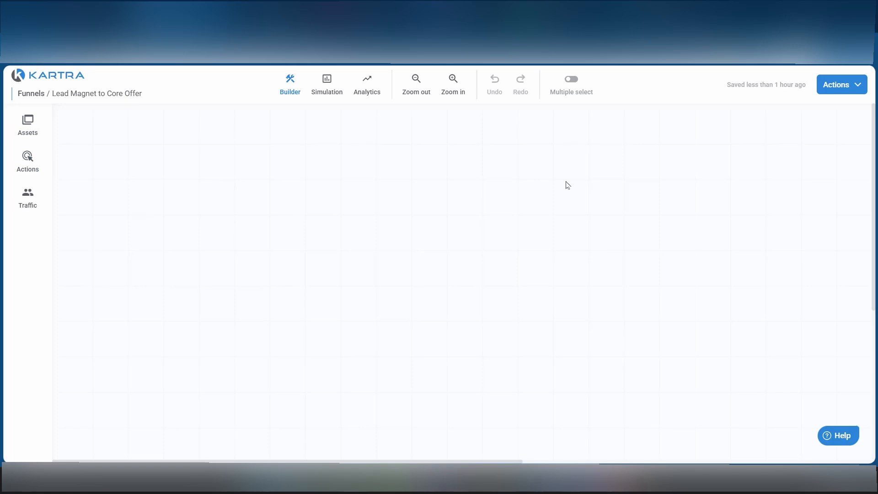
Add a Google traffic source near the top of the empty funnel canvas with the description "Google".
left_click(30, 196)
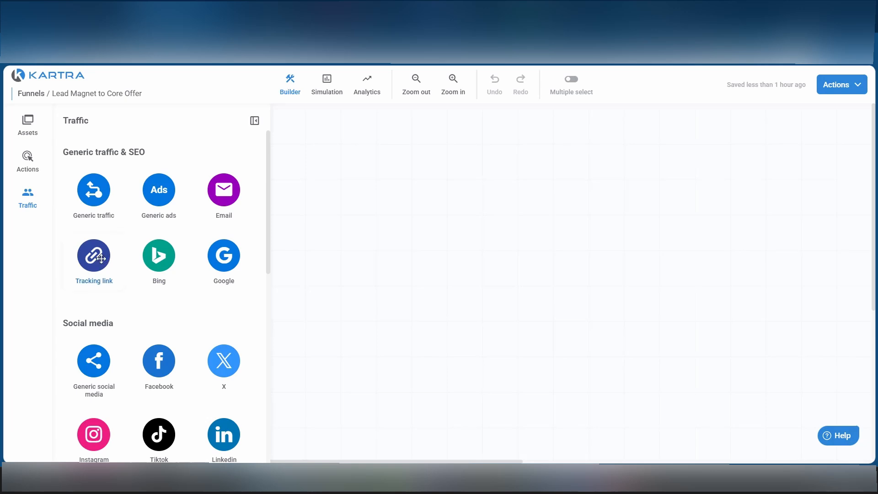
scroll(157, 313, "down", 4)
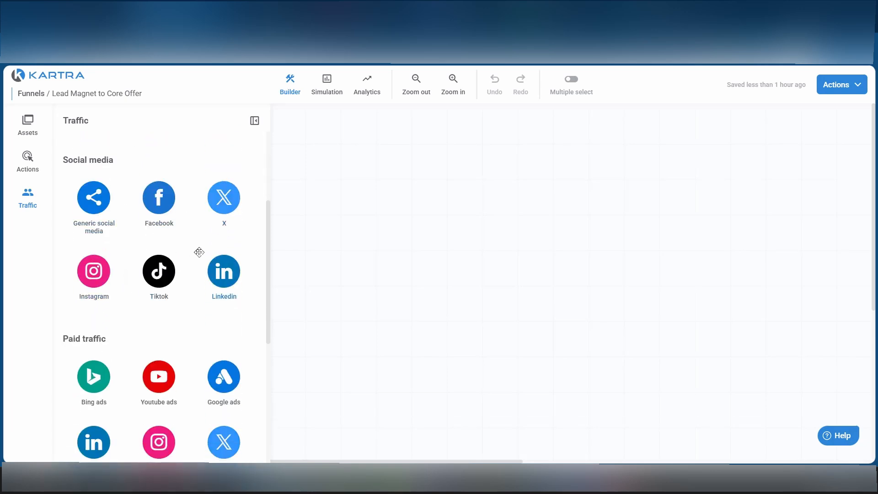
scroll(162, 224, "up", 4)
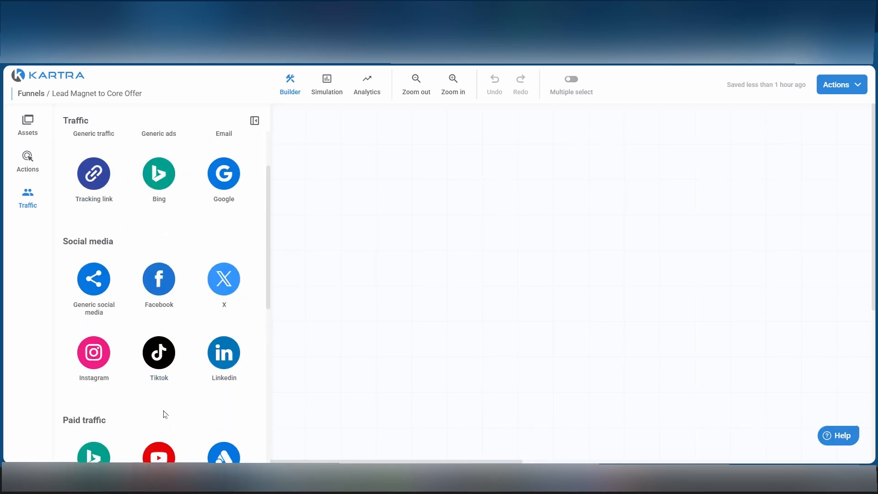
left_click_drag(224, 255, 481, 181)
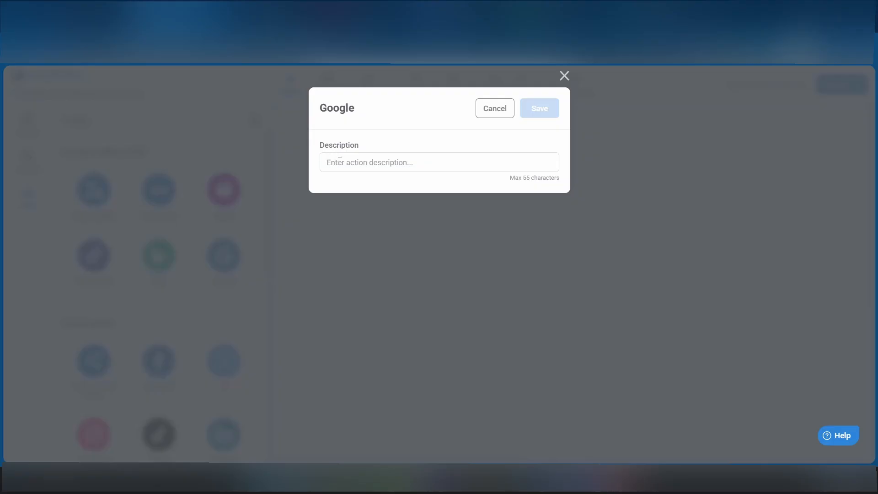
left_click(340, 162)
type("Google")
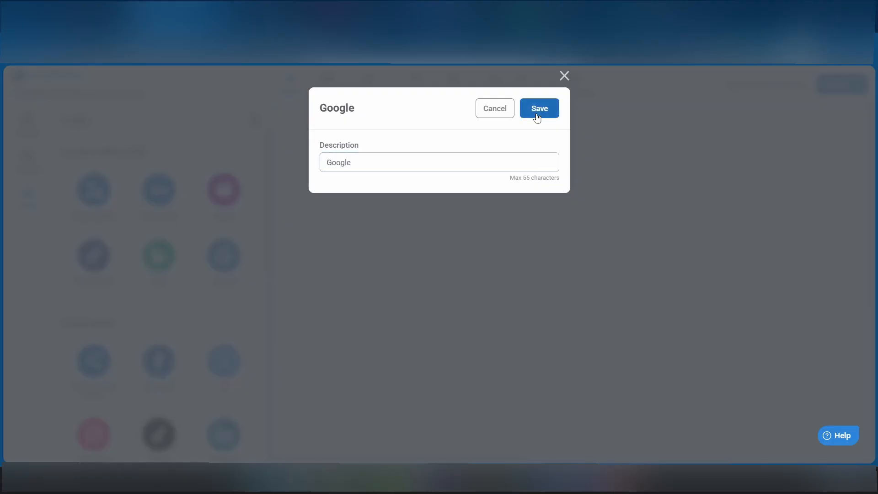
left_click(539, 110)
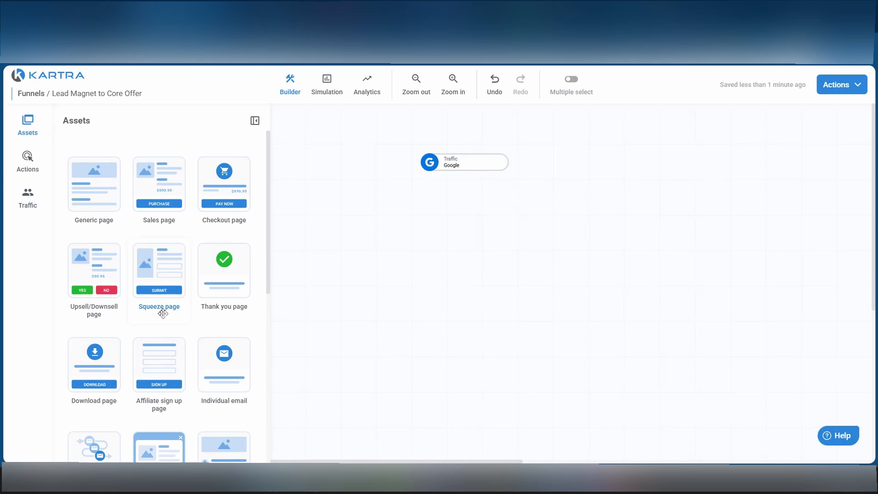
Add a squeeze page placeholder named "Landing page" below the Google traffic source and link the traffic source to it.
scroll(181, 269, "down", 2)
scroll(183, 270, "down", 2)
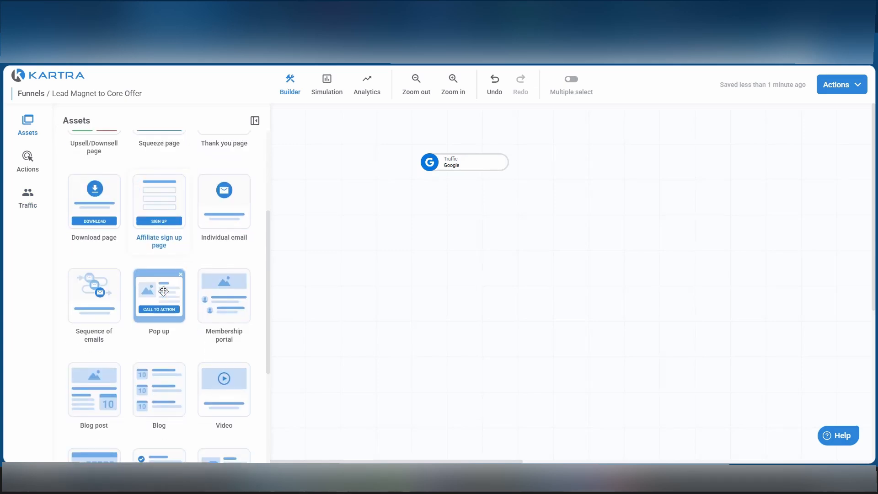
scroll(163, 286, "up", 4)
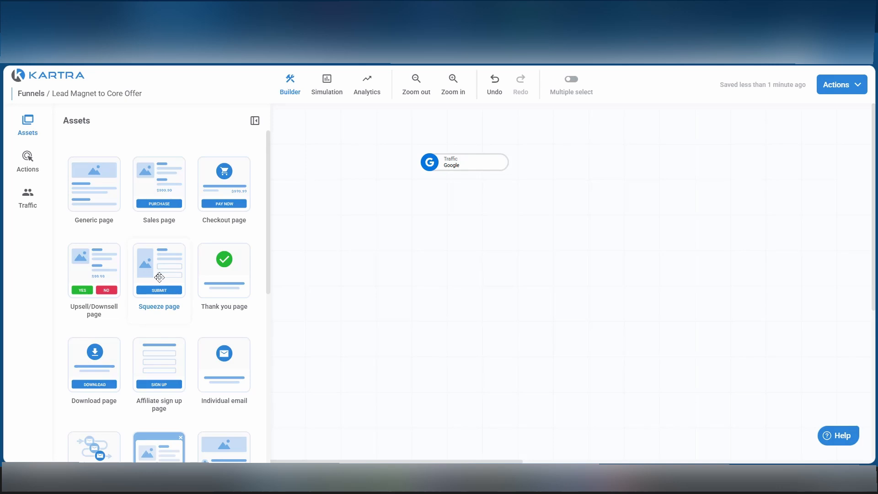
left_click_drag(158, 277, 424, 263)
left_click(451, 145)
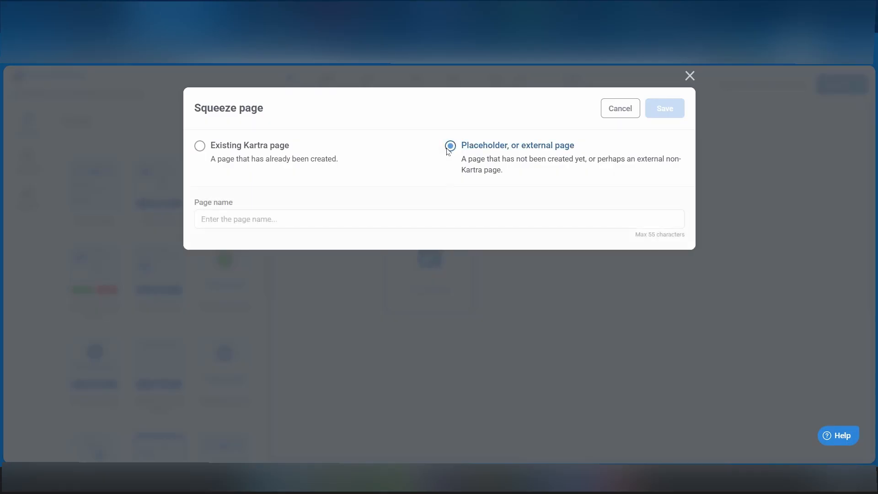
left_click(236, 220)
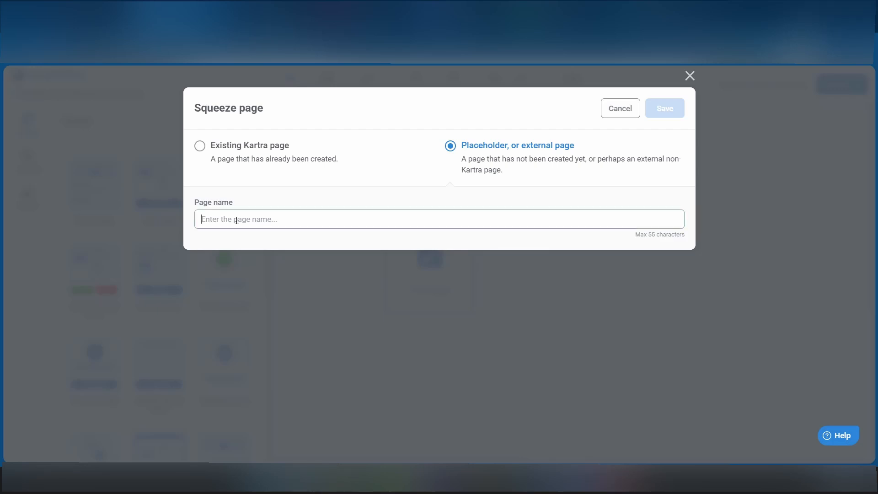
type("Landing page")
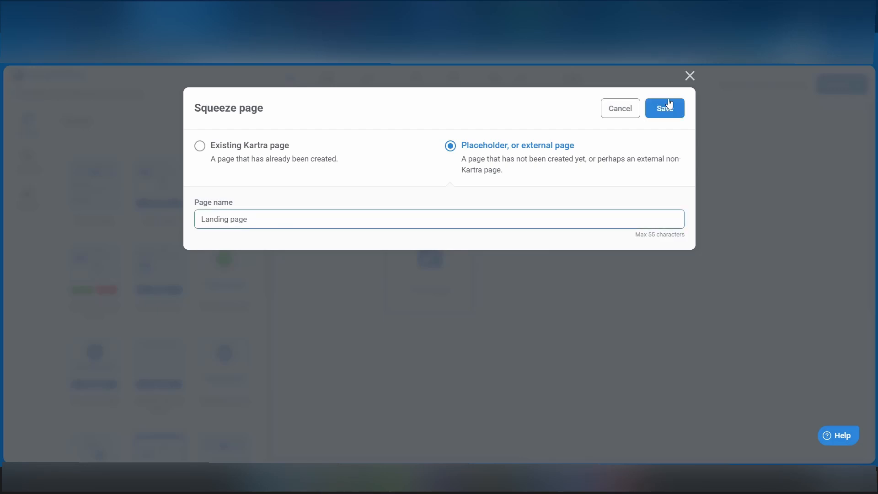
left_click(667, 109)
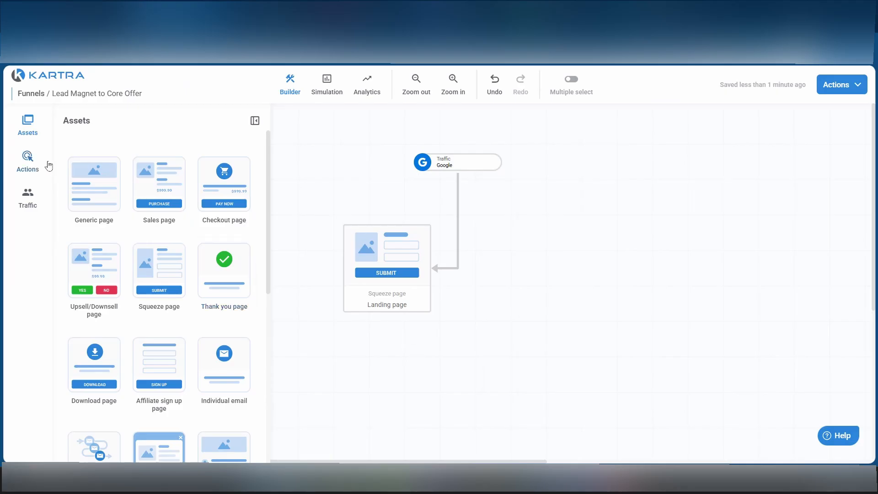
Add a form registration action beside the landing page as a placeholder named "Form Registration".
left_click(24, 164)
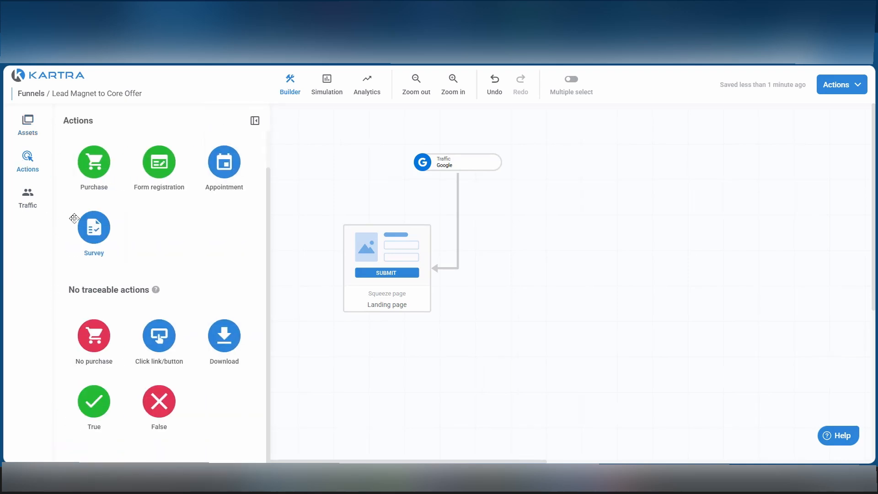
left_click_drag(160, 163, 551, 268)
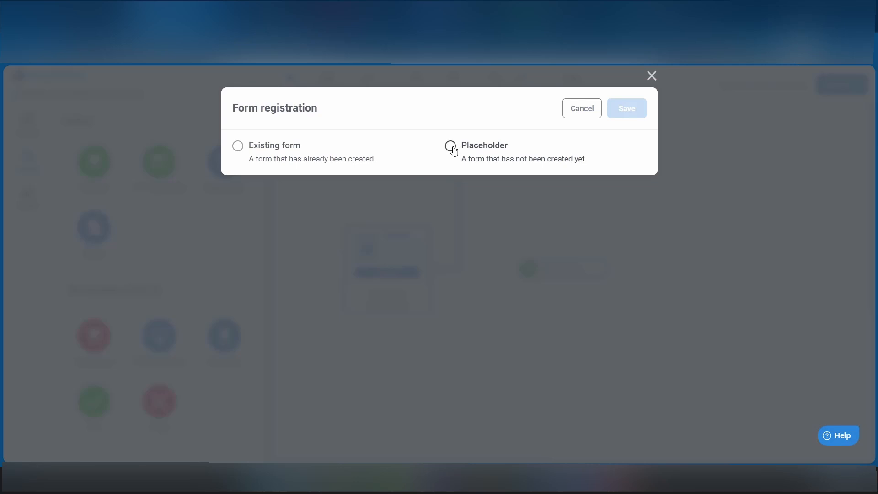
left_click(451, 147)
left_click(358, 214)
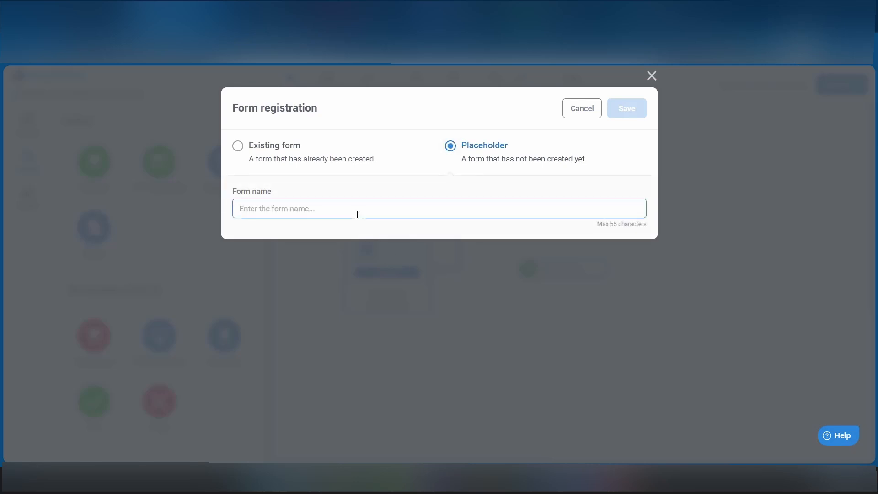
type("Form Registra")
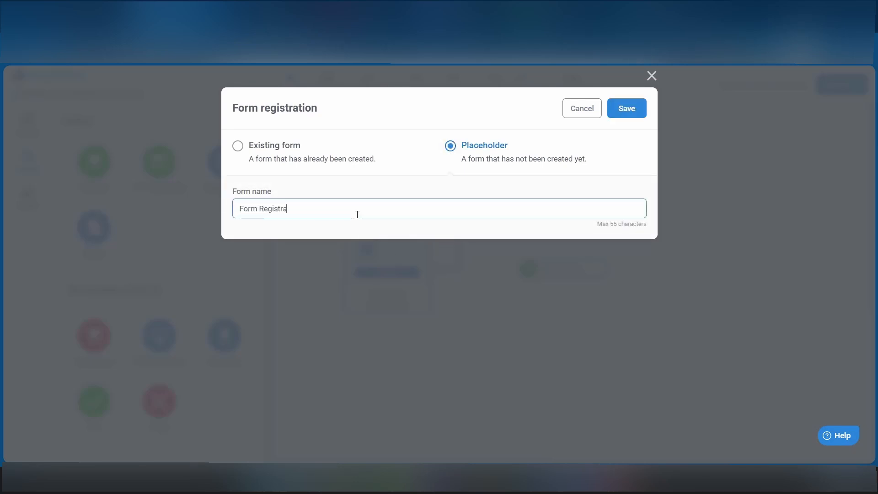
type("tion")
left_click(620, 110)
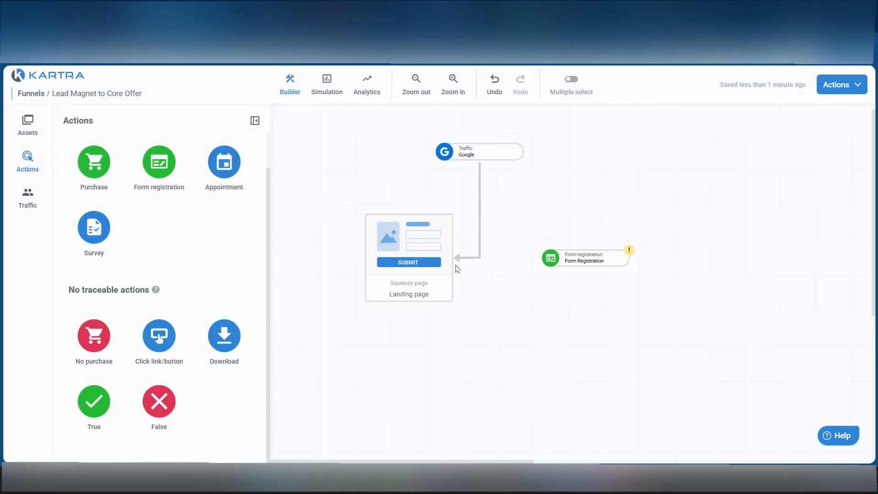
left_click(469, 150)
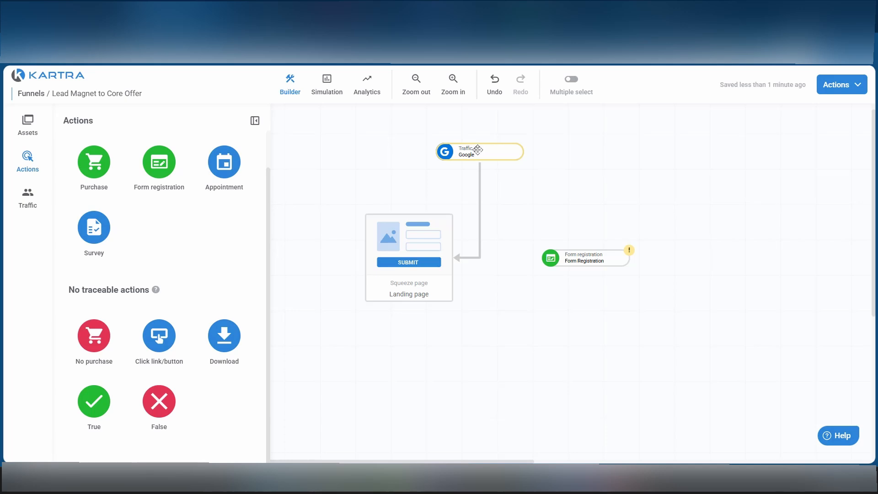
left_click(408, 264)
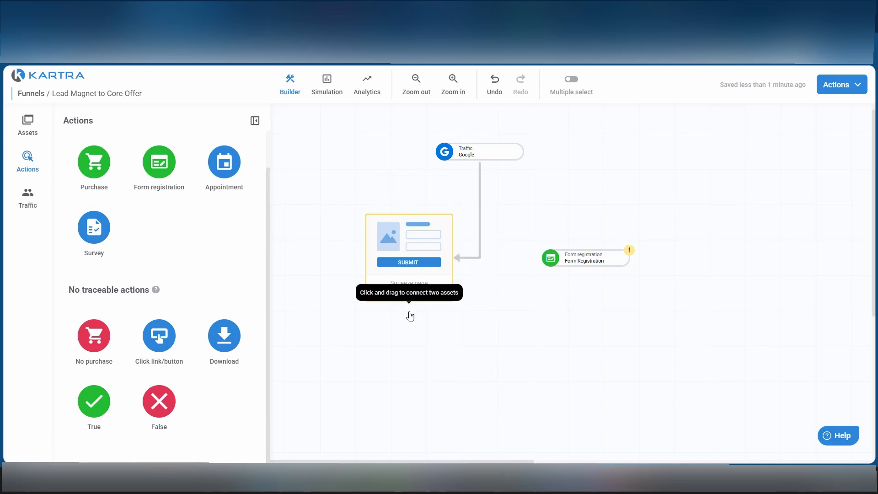
left_click_drag(409, 309, 571, 260)
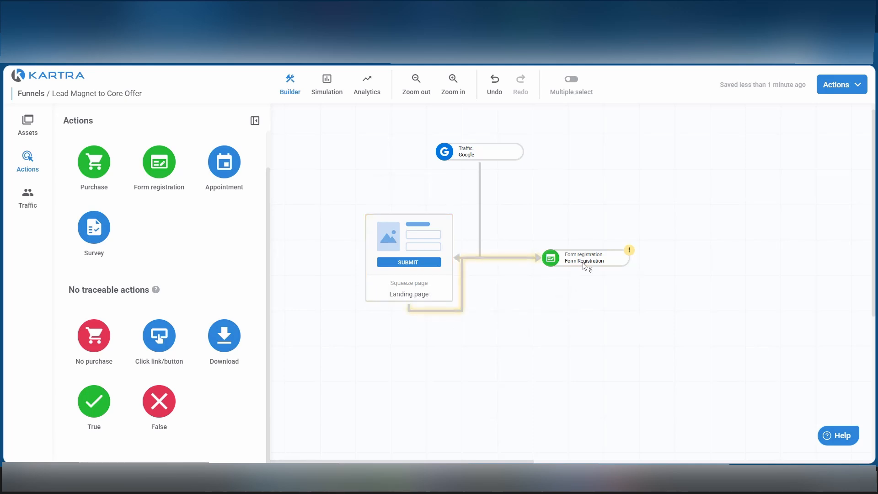
left_click(490, 259)
left_click(461, 299)
Delete the angled link from the Google traffic source, align the source directly above the landing page and reconnect them with a straight link.
left_click(464, 258)
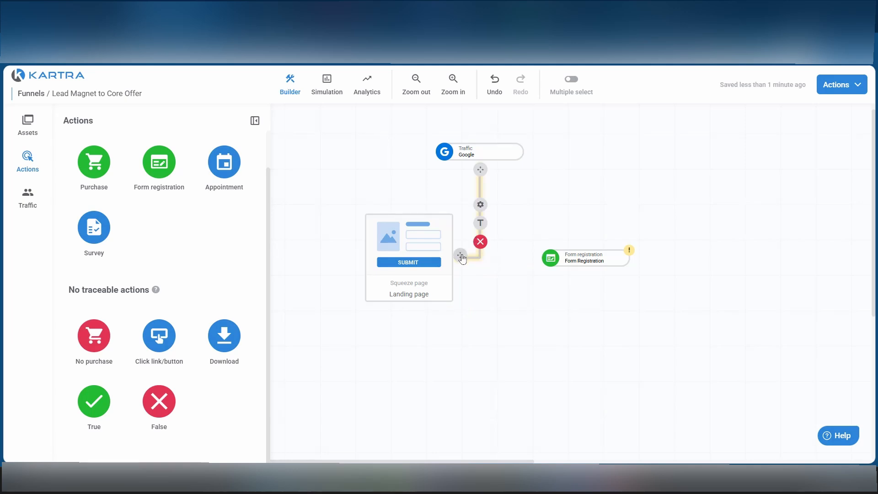
left_click(480, 242)
left_click_drag(413, 254, 435, 249)
left_click_drag(473, 153, 409, 220)
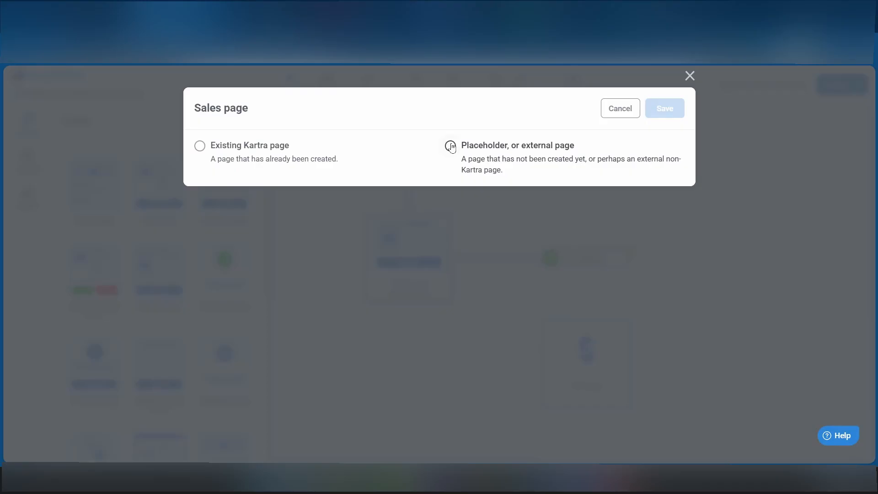
Add a sales page placeholder named "Sale Page" below the form registration, and link landing page, form registration and sales page in sequence.
left_click(451, 147)
left_click(280, 220)
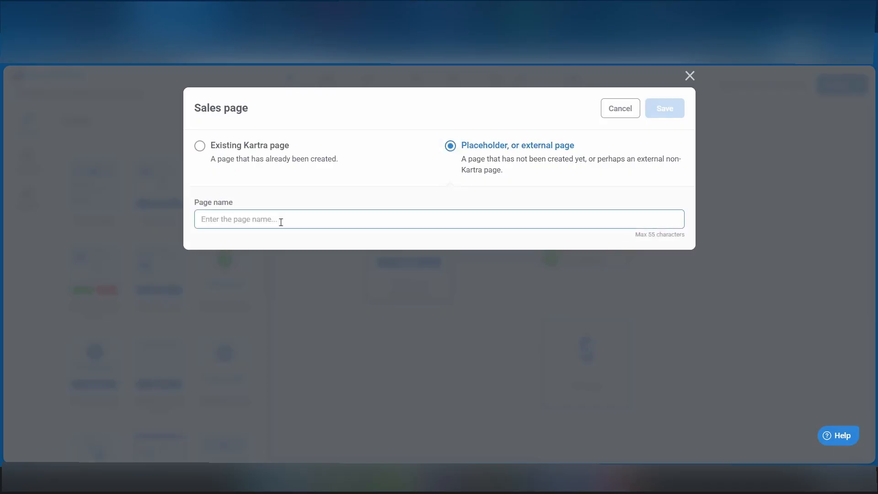
type("Sale Page")
left_click(667, 110)
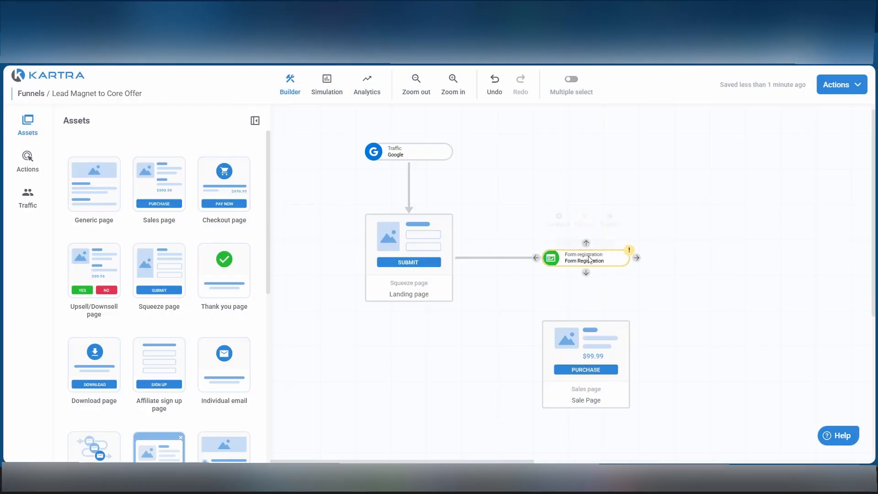
left_click_drag(589, 276, 588, 348)
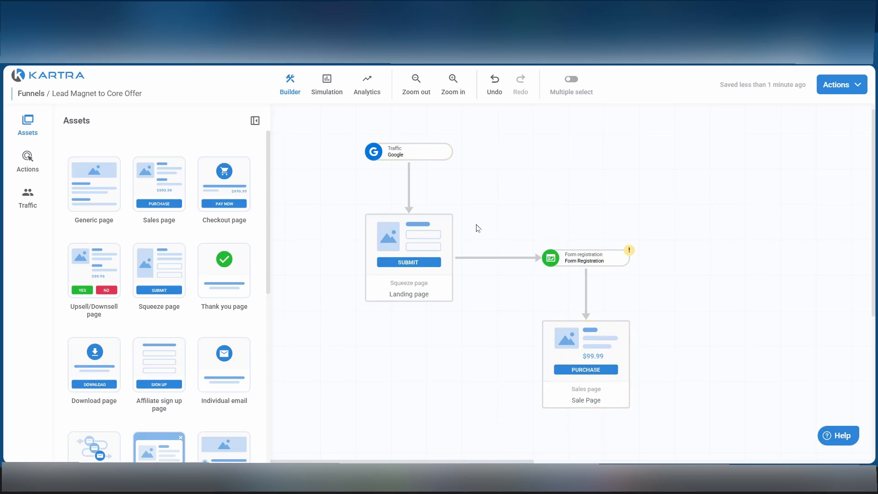
Review the funnel's path from the Google source to the sales page and browse the available traffic source types.
left_click(410, 152)
left_click(419, 285)
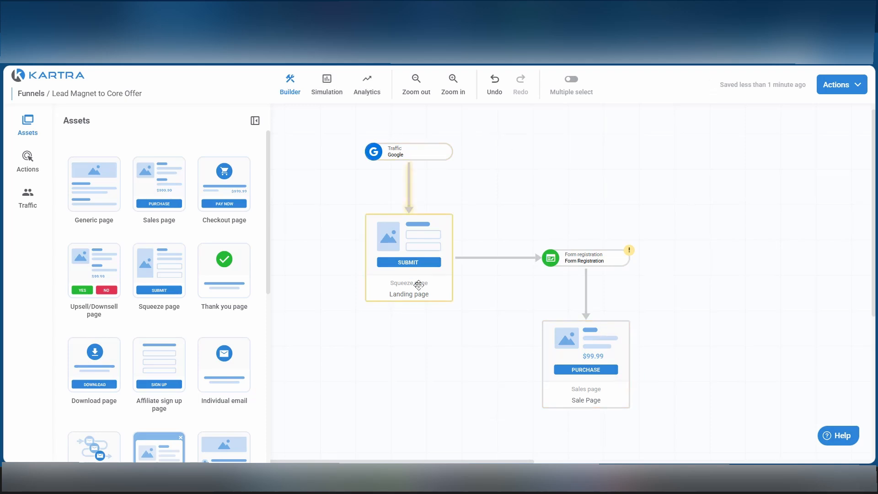
left_click(605, 259)
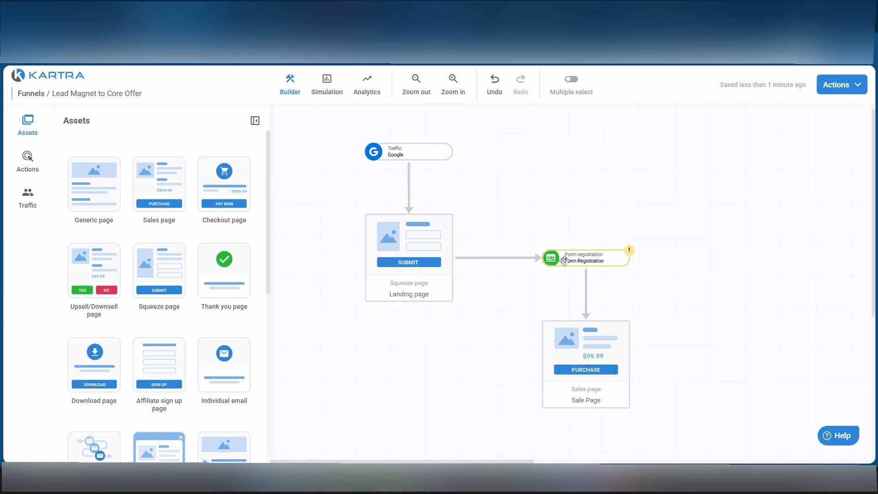
left_click(595, 341)
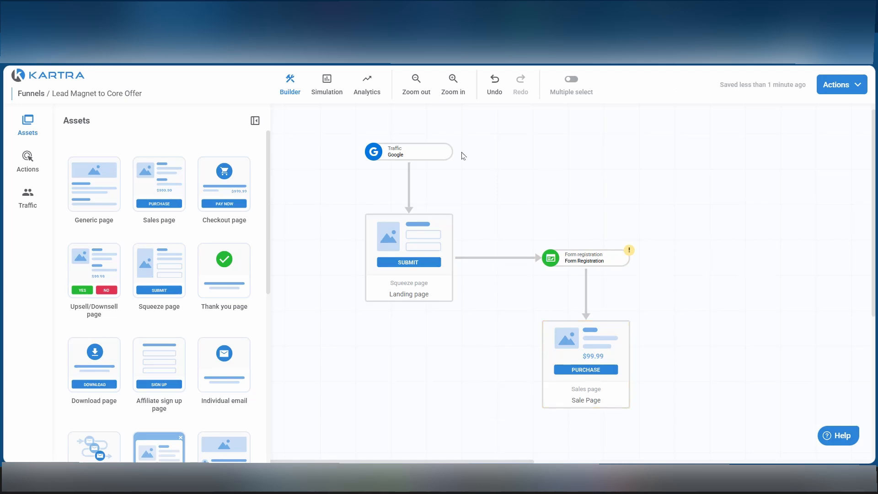
left_click(430, 151)
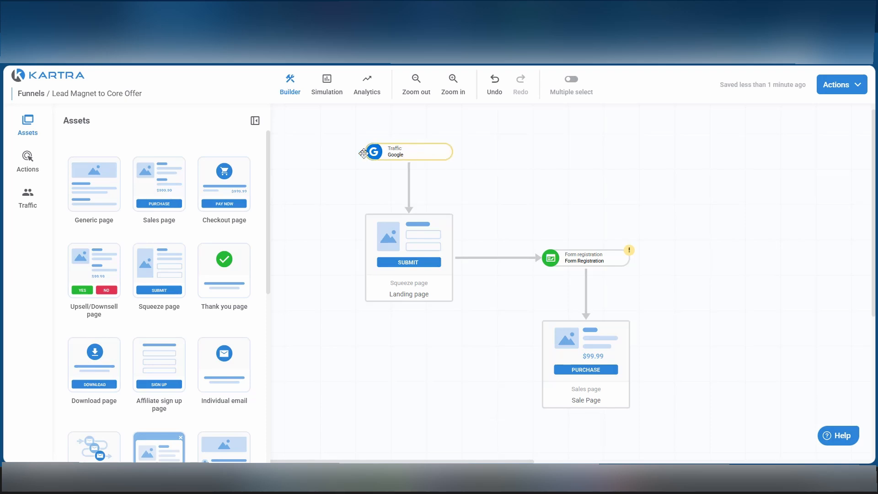
left_click(27, 195)
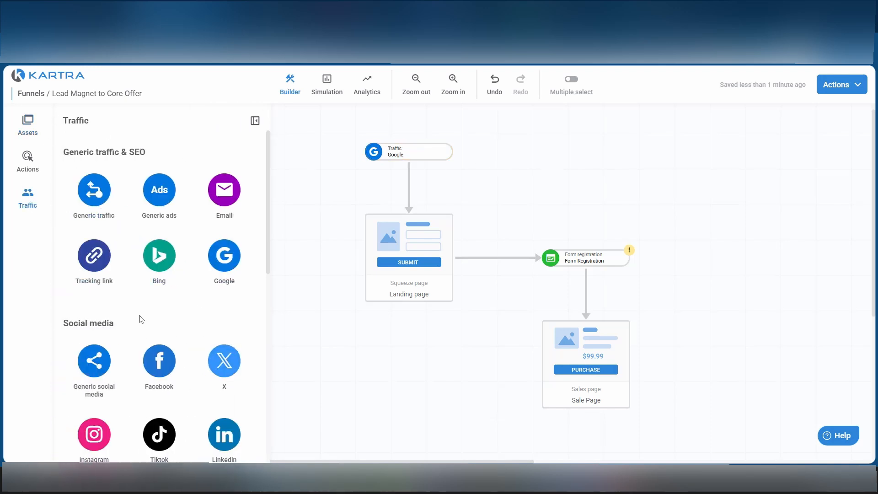
scroll(157, 275, "down", 10)
scroll(156, 279, "up", 10)
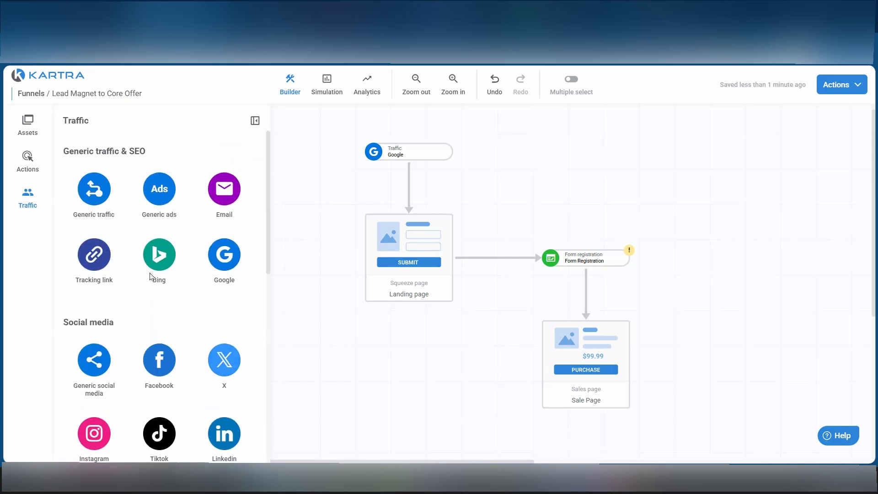
scroll(153, 274, "down", 5)
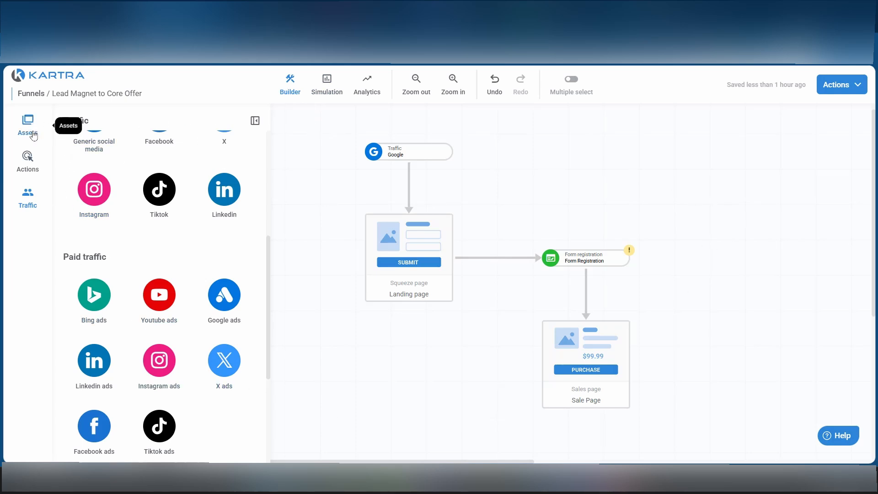
left_click(411, 293)
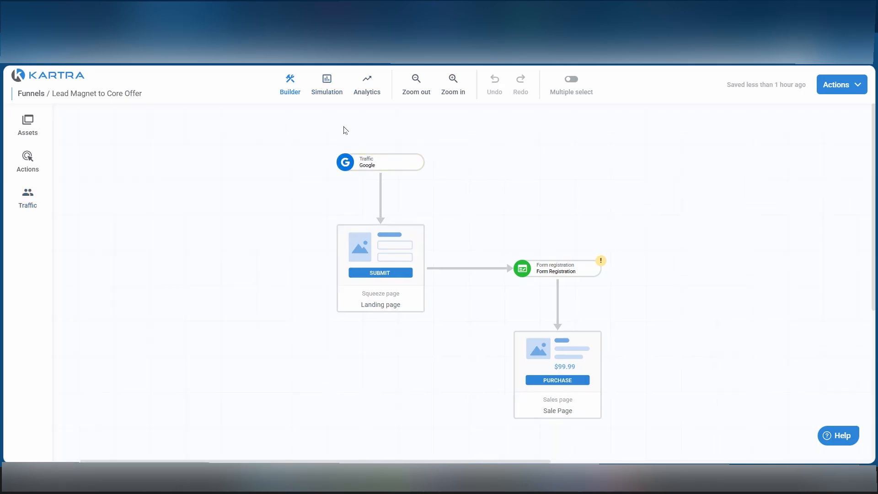
Open the simulation of the funnel, and save and exit it.
left_click(325, 86)
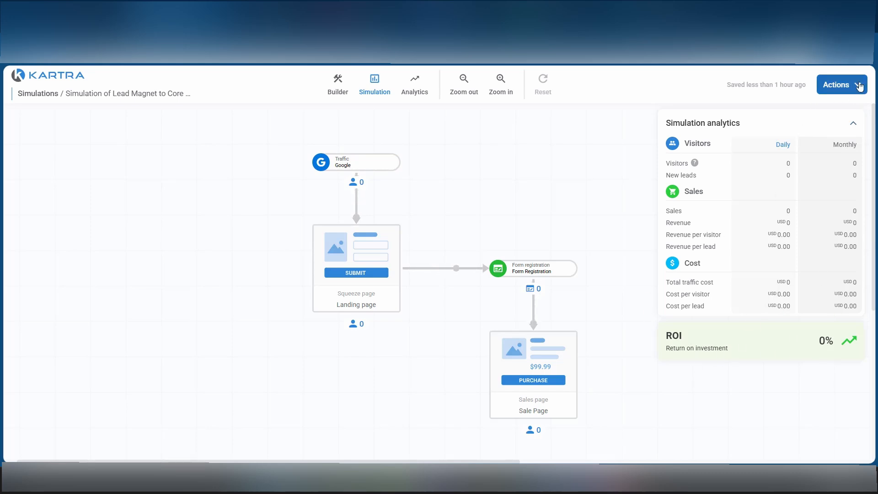
left_click(840, 85)
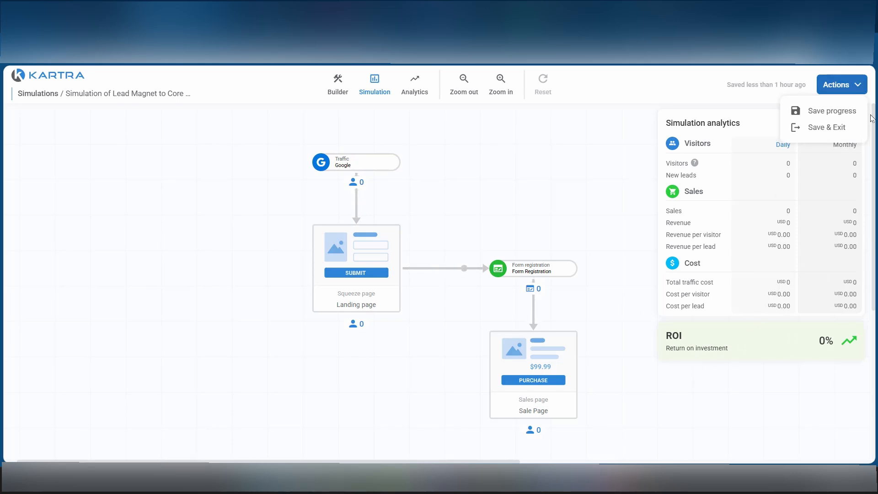
left_click(825, 129)
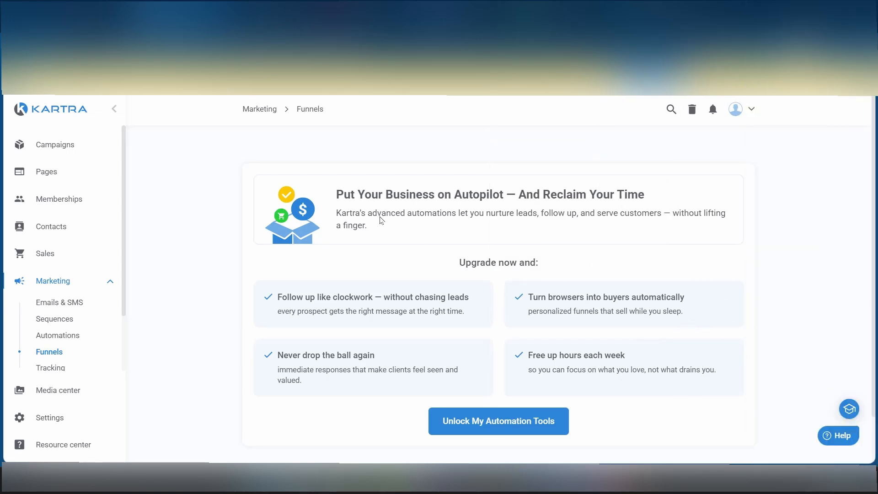
View the list of products in the Sales area.
left_click(43, 253)
left_click(55, 277)
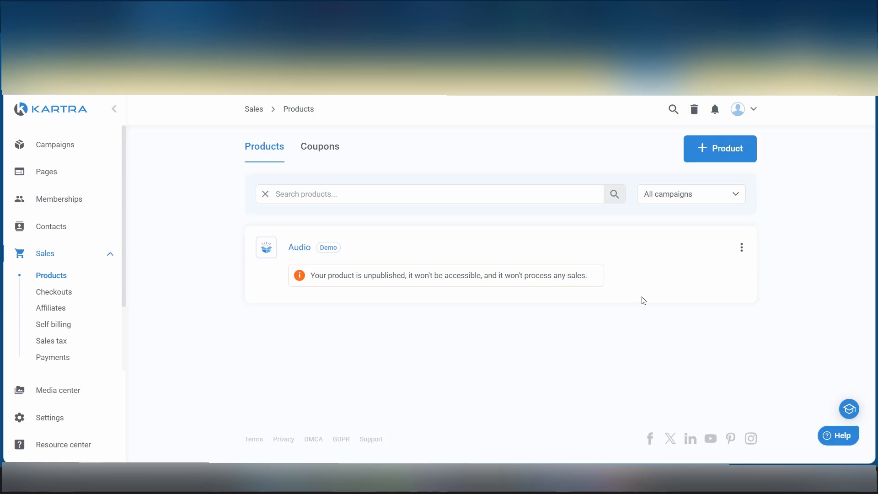
Start a new contact form named "Form" and compare the form types, keeping the Embedded type.
left_click(54, 227)
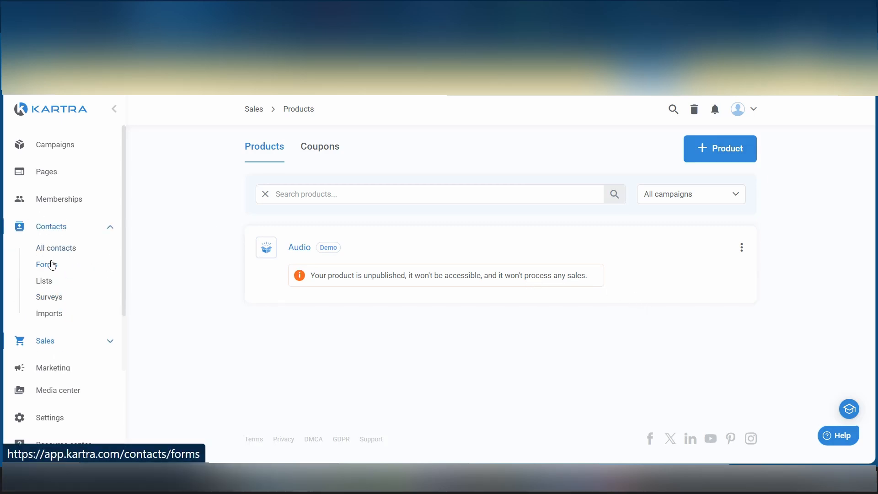
left_click(52, 265)
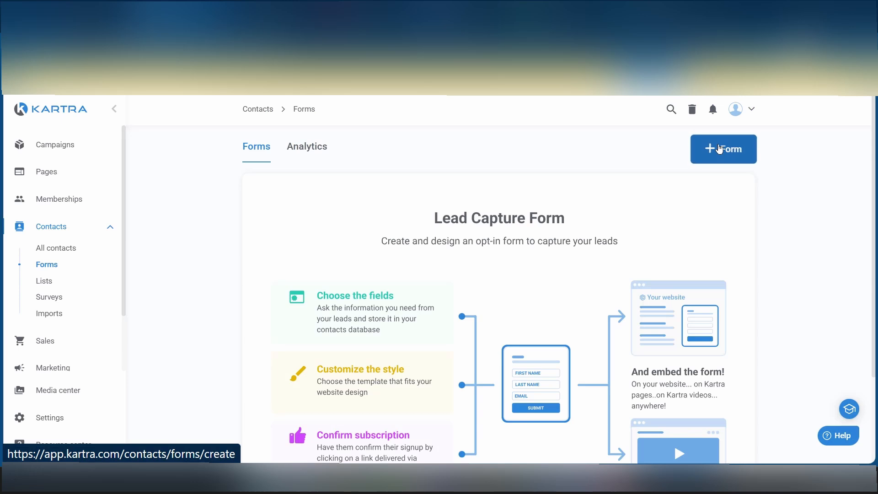
left_click(720, 149)
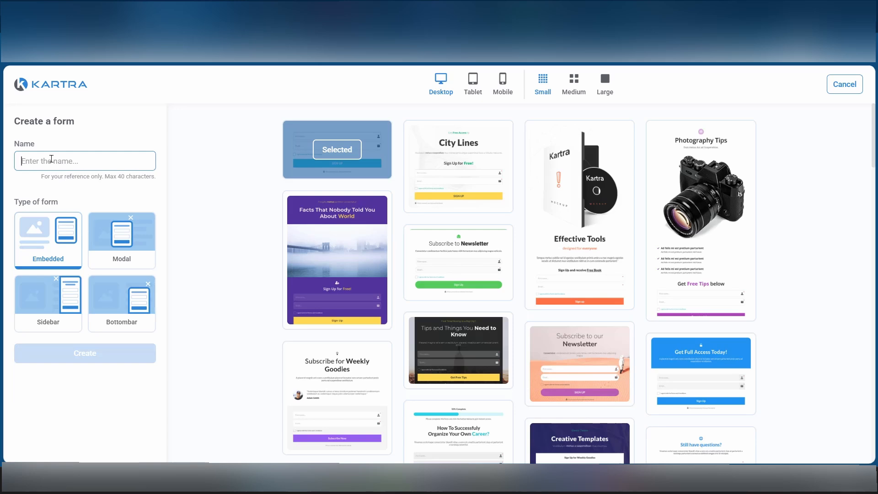
type("Form")
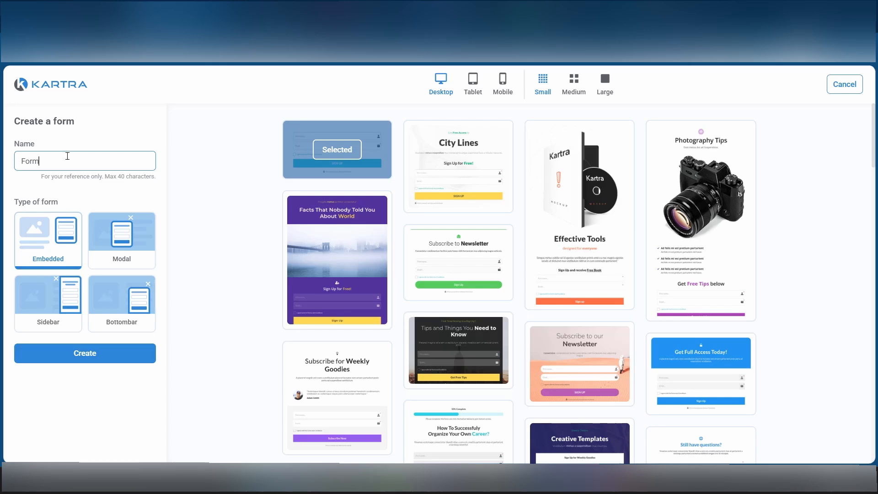
left_click(143, 231)
left_click(46, 312)
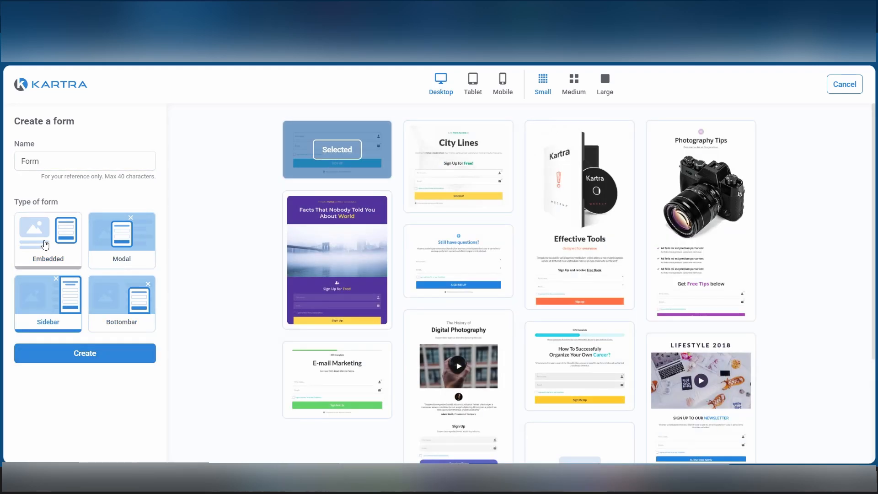
left_click(46, 245)
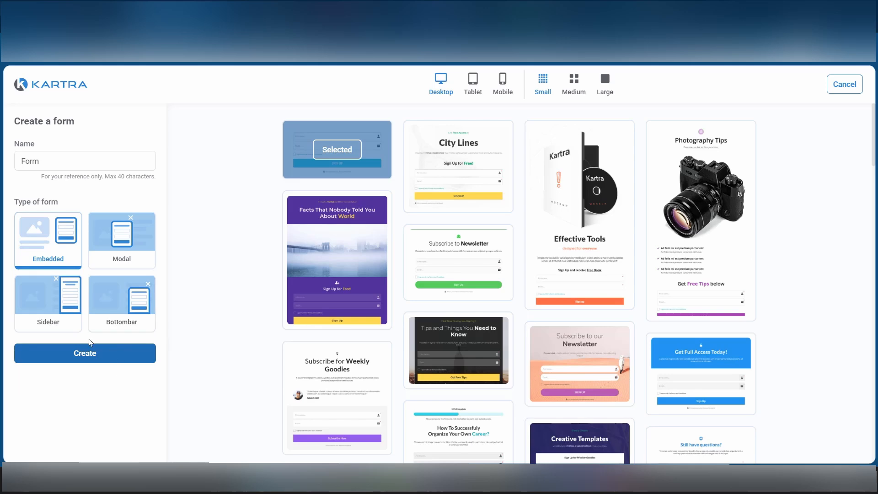
Select and preview the two-column "Sign Up Now!" template with the blue side section, and create the form from it.
scroll(494, 349, "down", 7)
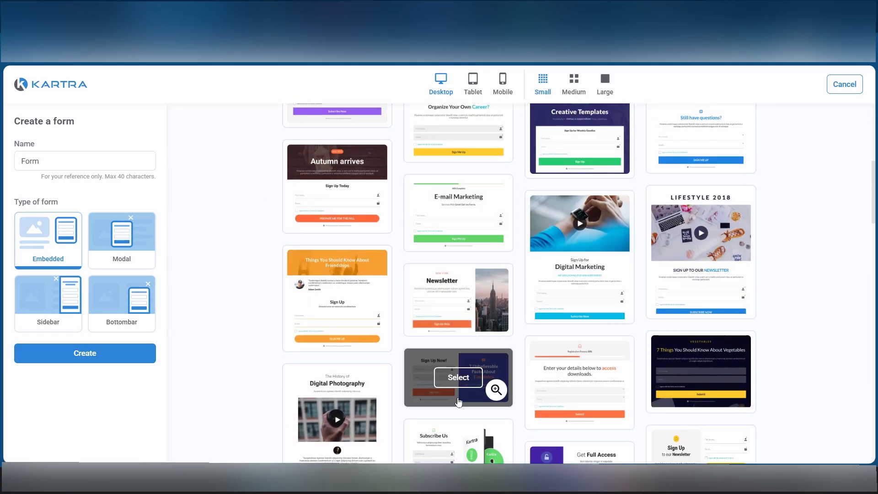
left_click(425, 379)
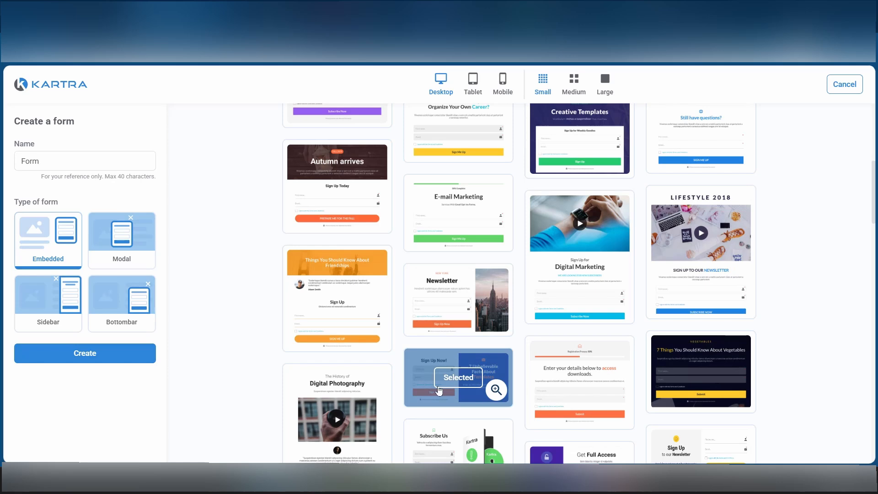
left_click(495, 390)
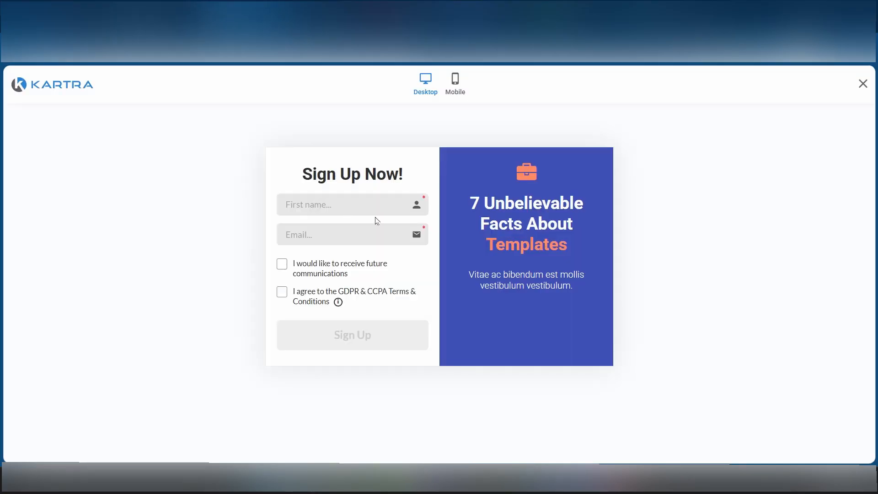
key("ctrl+w")
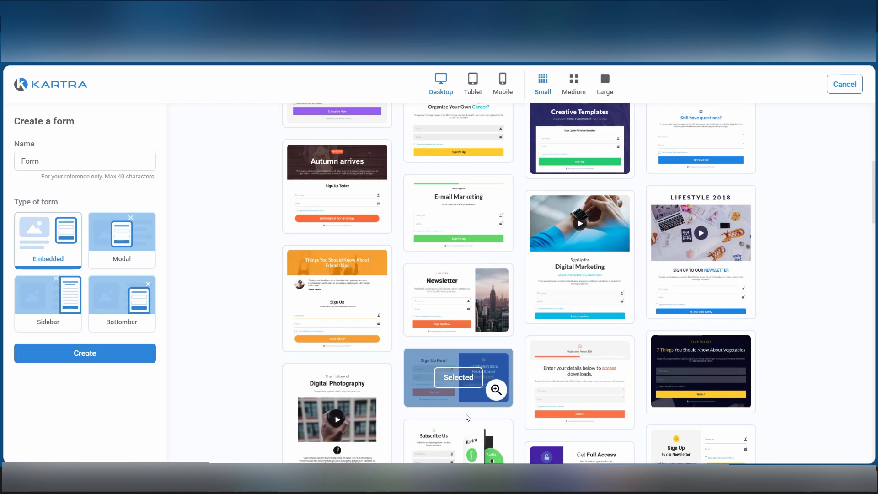
left_click(81, 361)
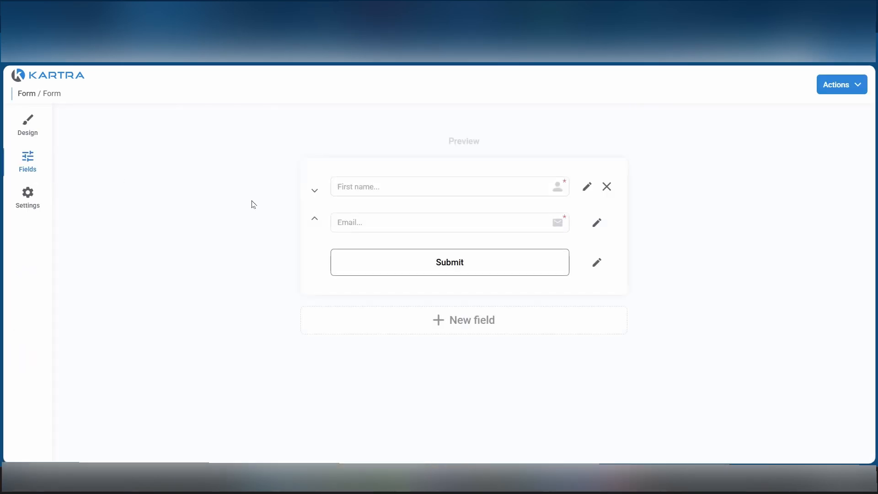
View the new form's design without the template list, and return to its fields.
left_click(28, 124)
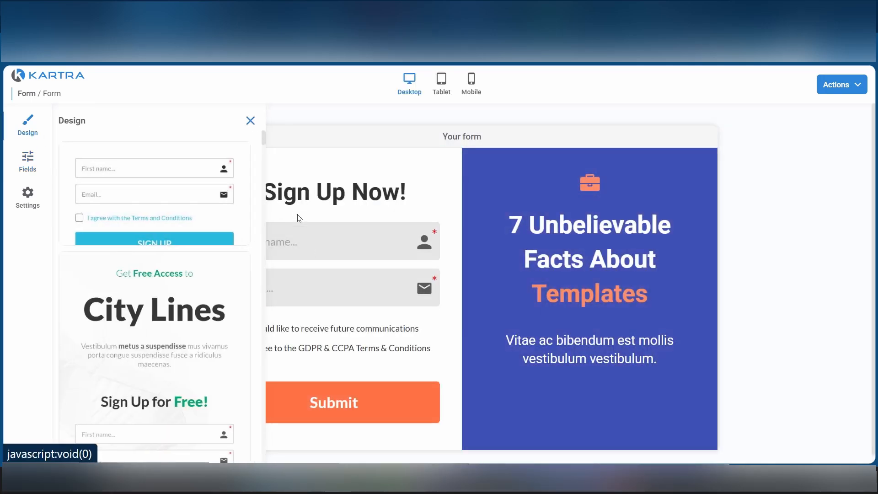
left_click(255, 120)
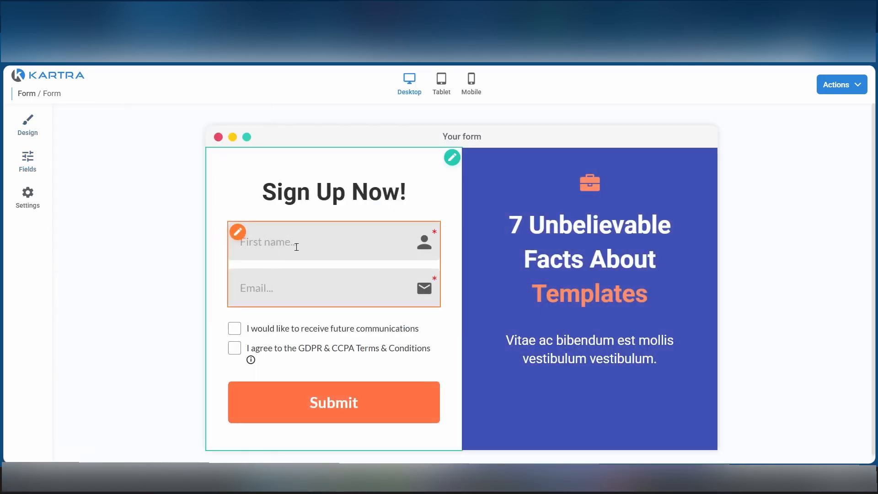
left_click(38, 161)
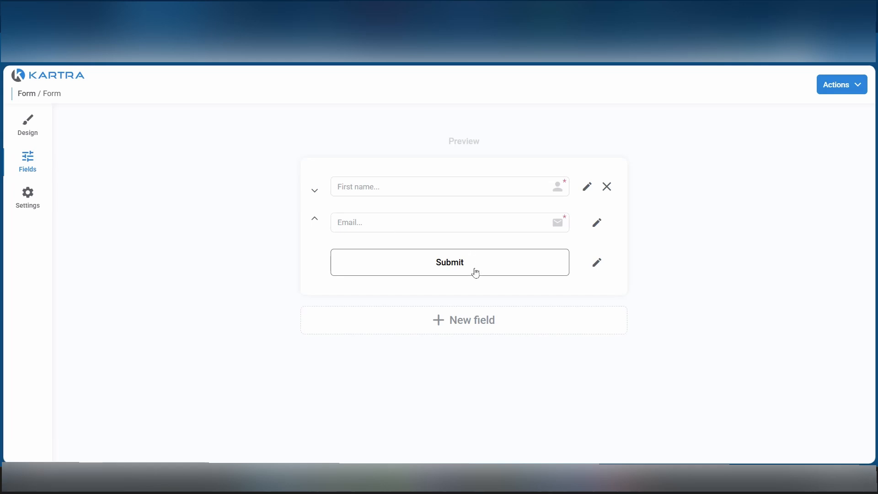
Examine the standard field identifiers and custom field types offered for a new form field, and close the dialog without adding one.
left_click(448, 322)
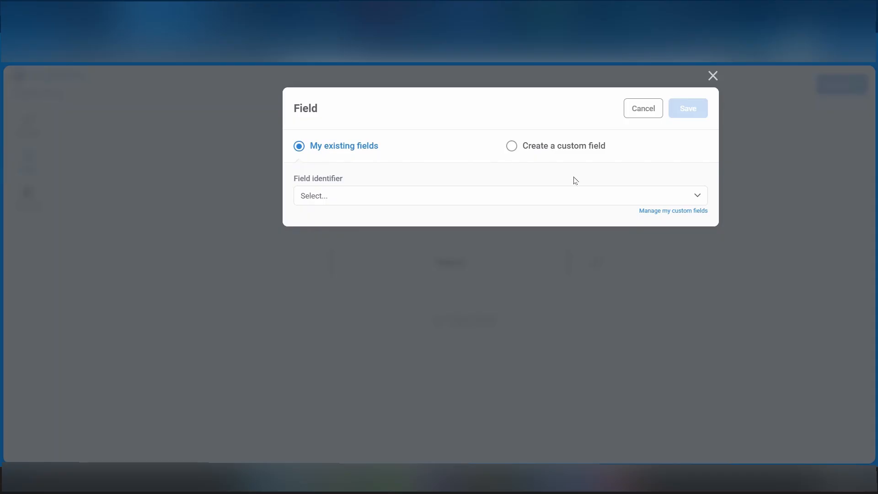
left_click(696, 200)
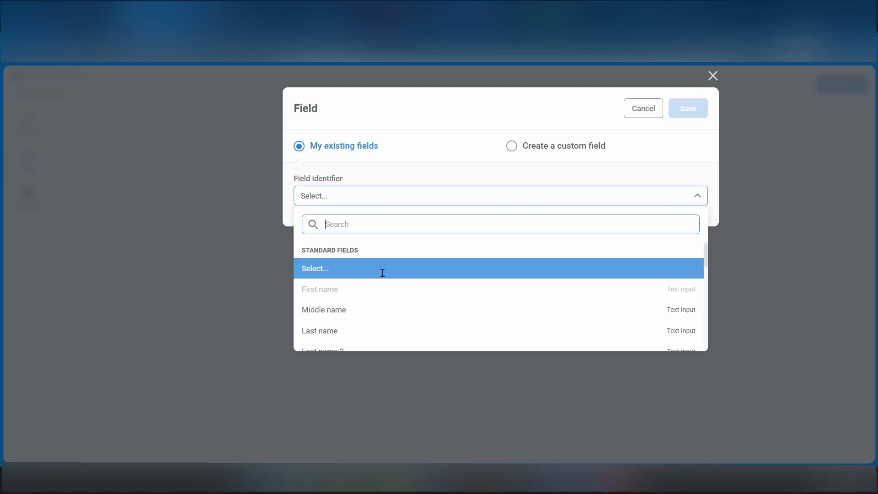
scroll(387, 283, "down", 2)
scroll(359, 335, "down", 5)
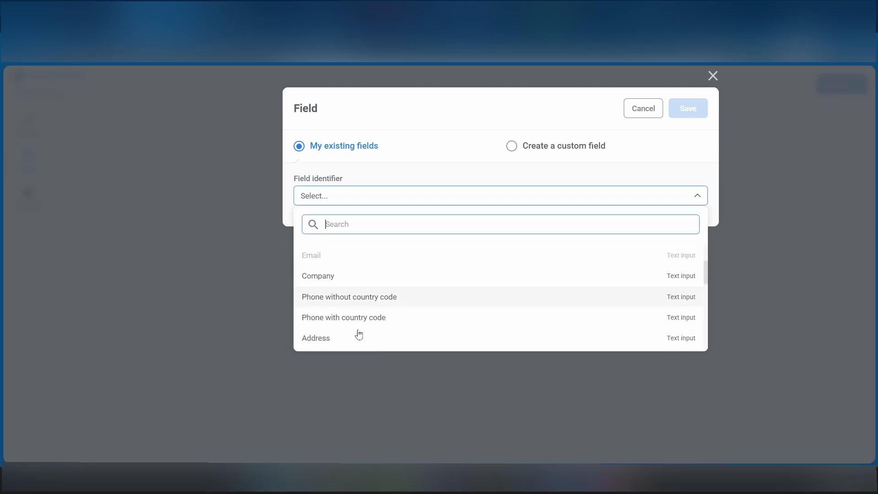
scroll(348, 322, "up", 5)
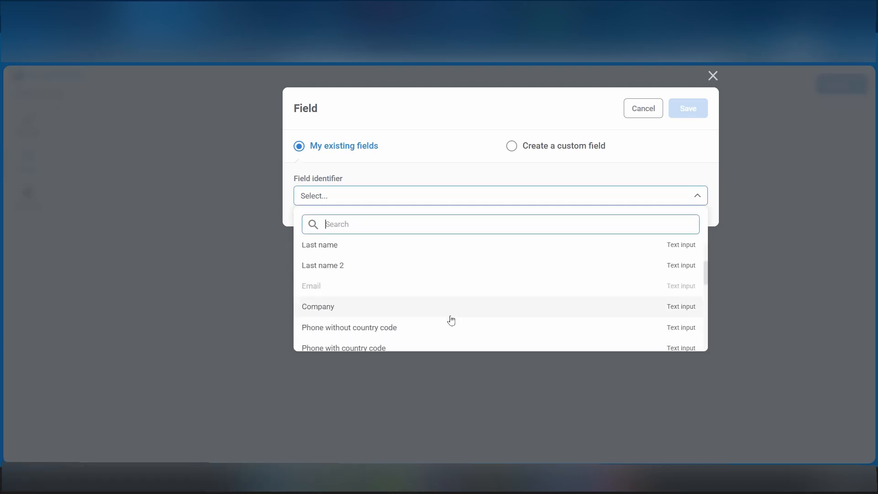
scroll(449, 319, "down", 2)
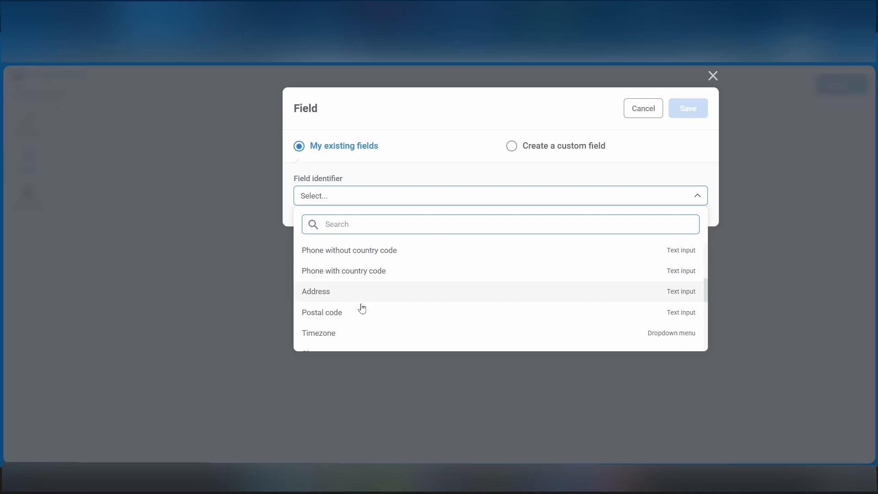
scroll(357, 305, "down", 2)
scroll(392, 338, "up", 1)
scroll(391, 327, "up", 2)
scroll(392, 326, "down", 4)
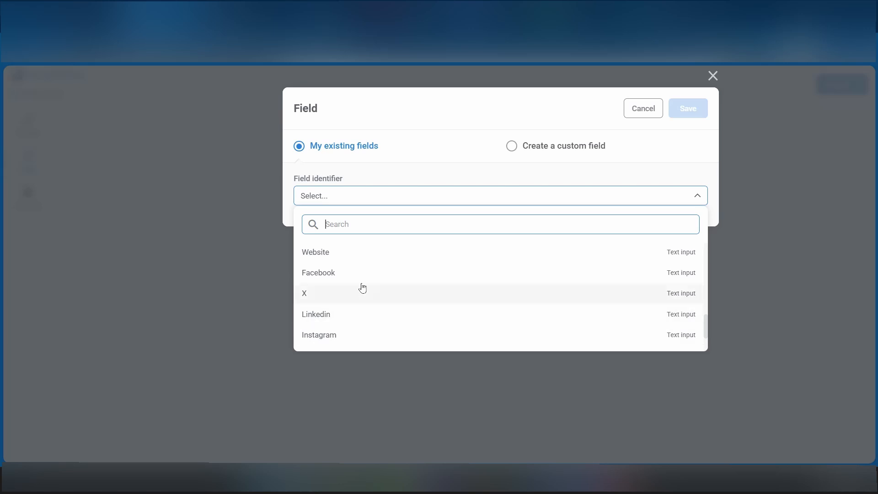
scroll(361, 287, "down", 2)
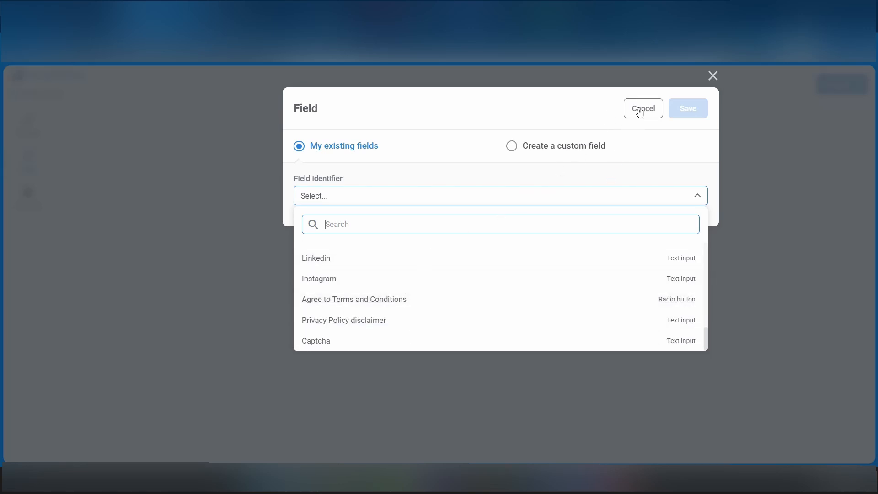
left_click(512, 146)
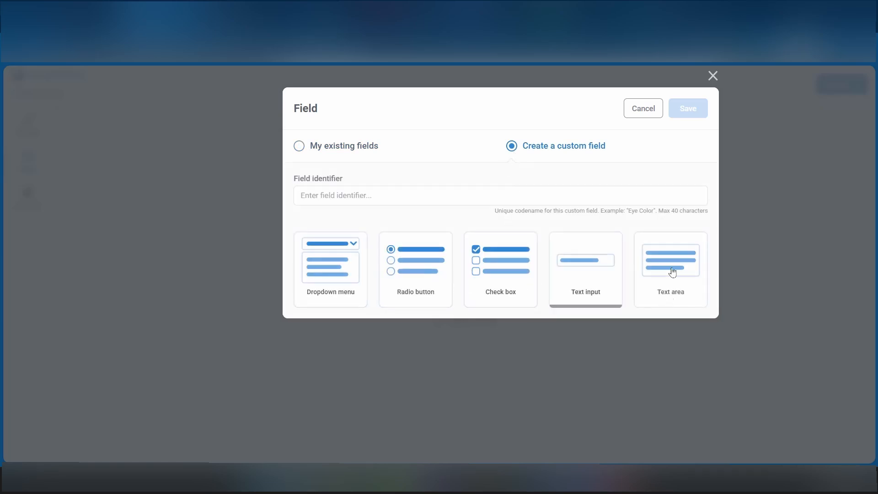
left_click(645, 112)
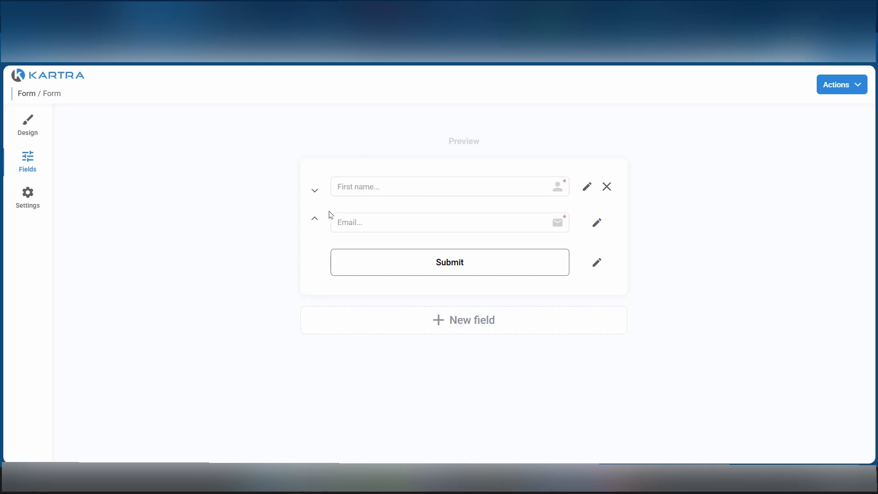
Review the form's design, including its "7 Unbelievable Facts About Templates" headline, and save the form and exit its editor.
left_click(29, 127)
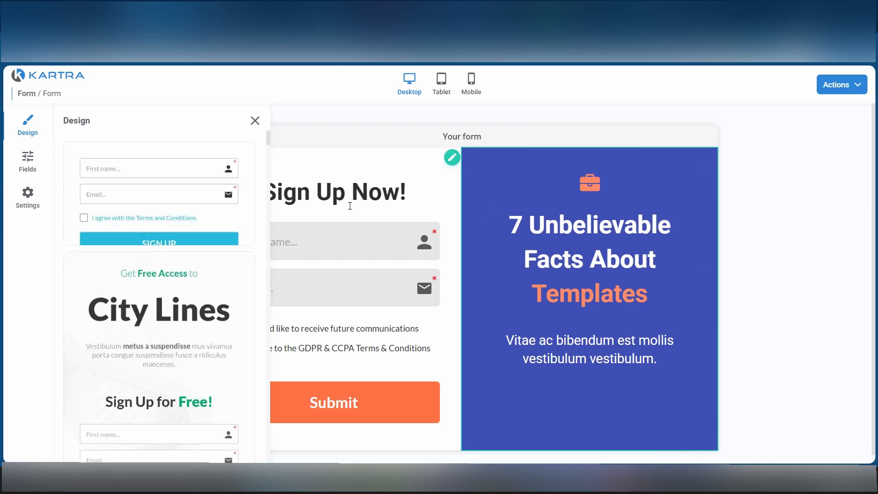
left_click(564, 260)
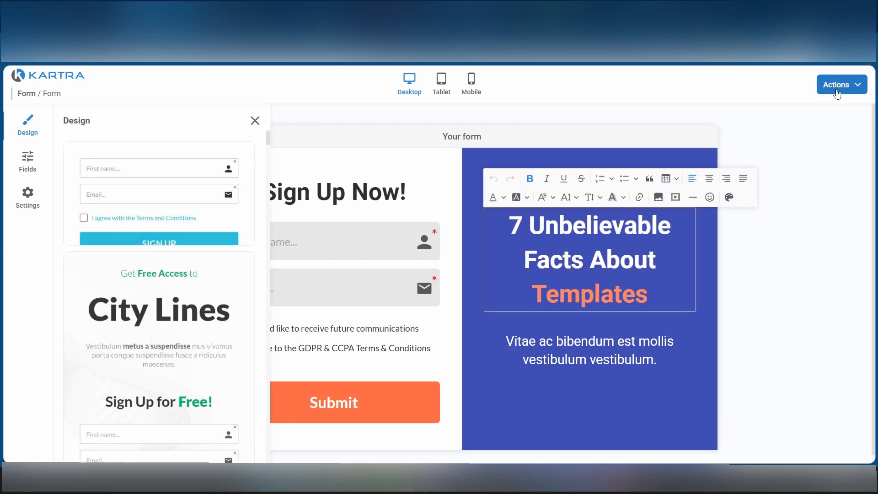
left_click(862, 87)
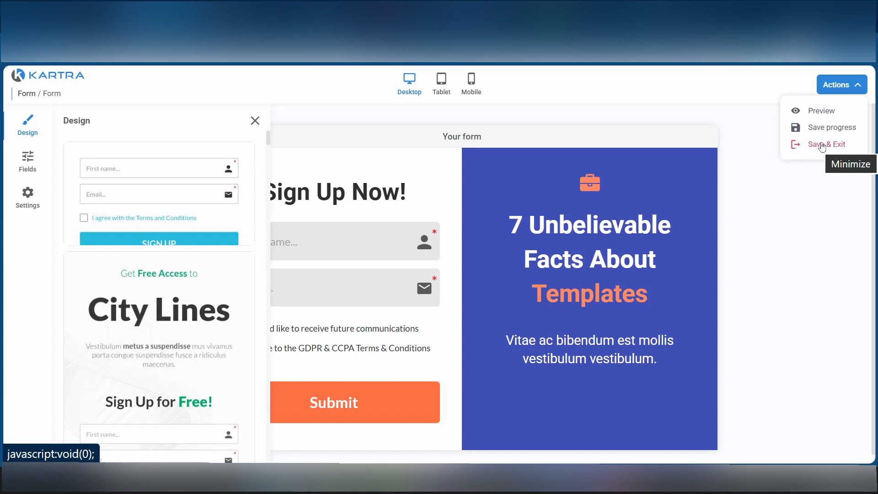
left_click(822, 146)
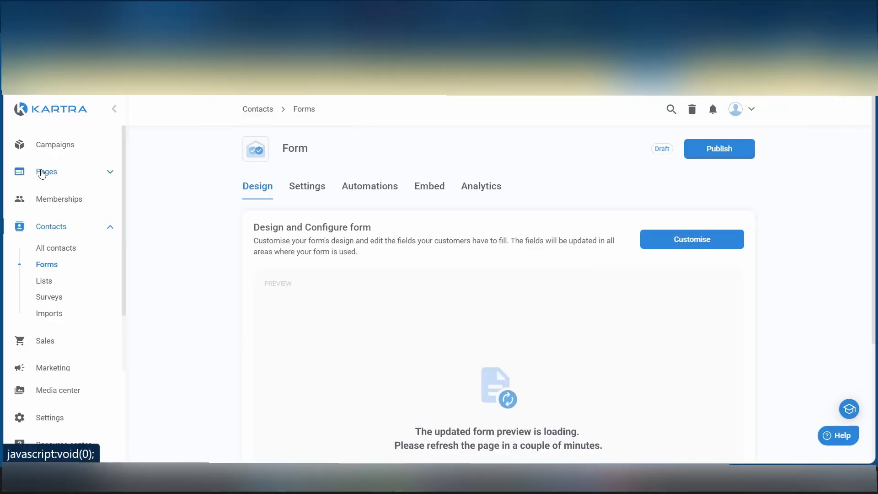
Start creating a new page and search its template library for "landing page".
left_click(42, 172)
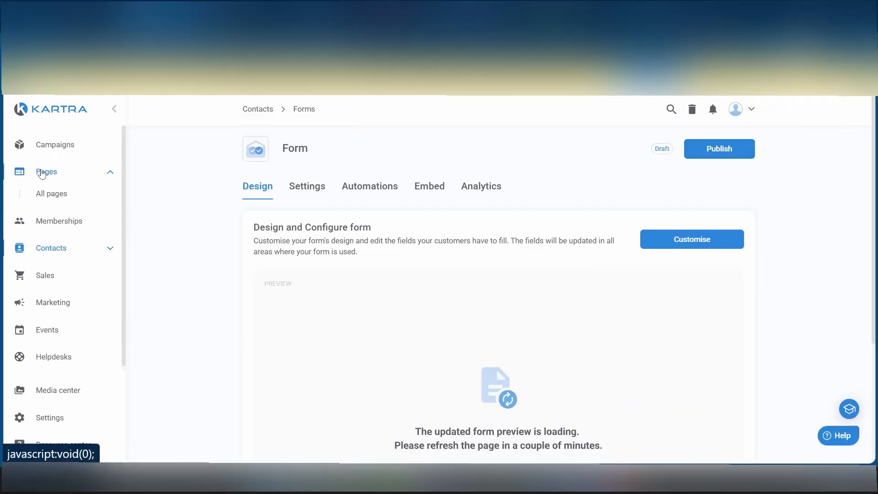
left_click(48, 195)
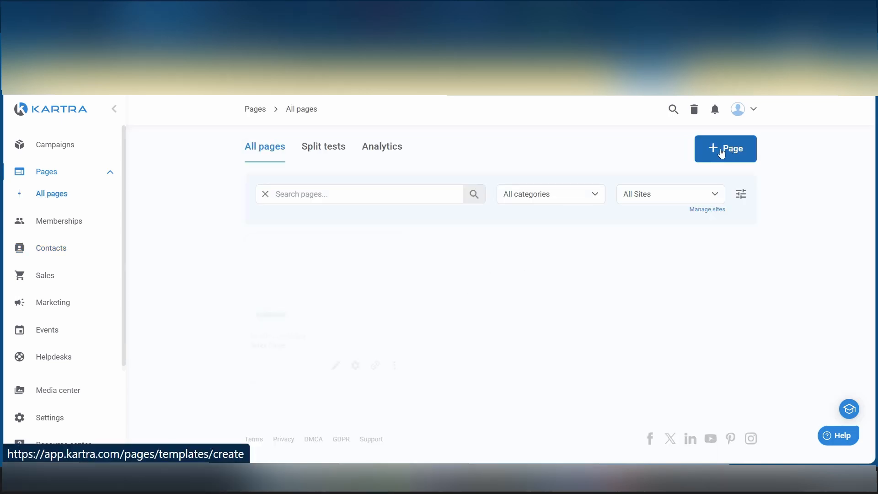
left_click(720, 153)
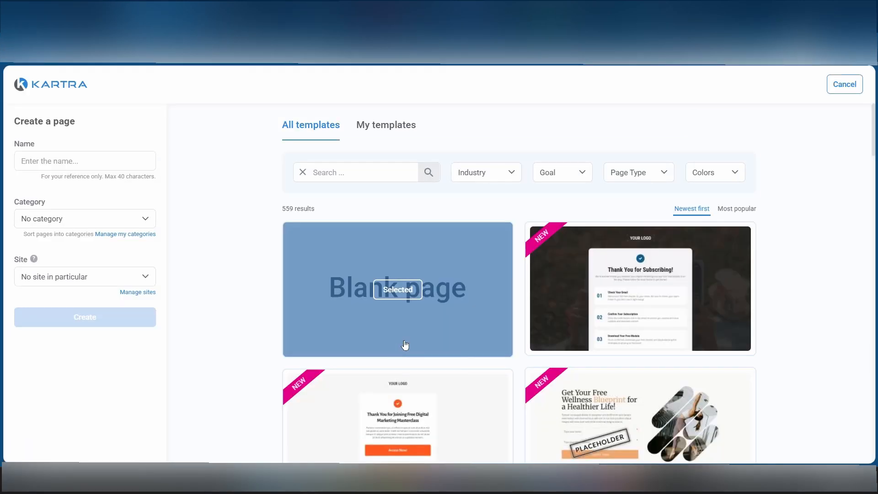
scroll(446, 405, "down", 7)
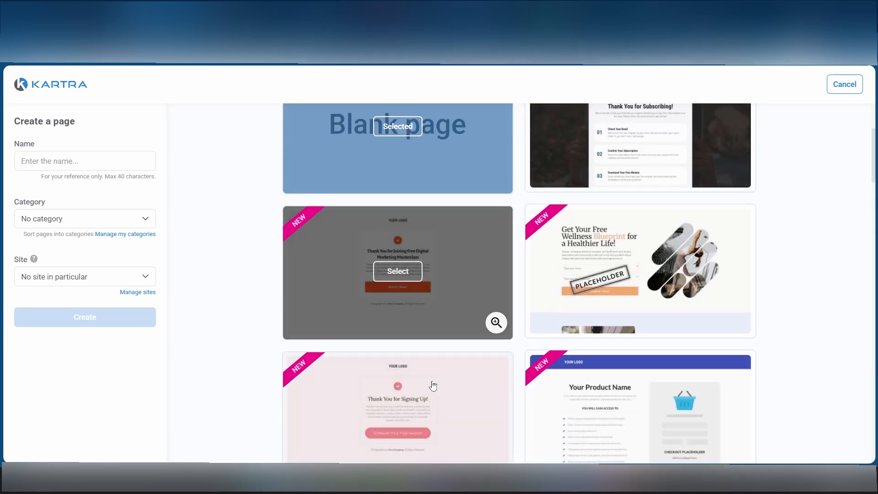
scroll(433, 385, "down", 5)
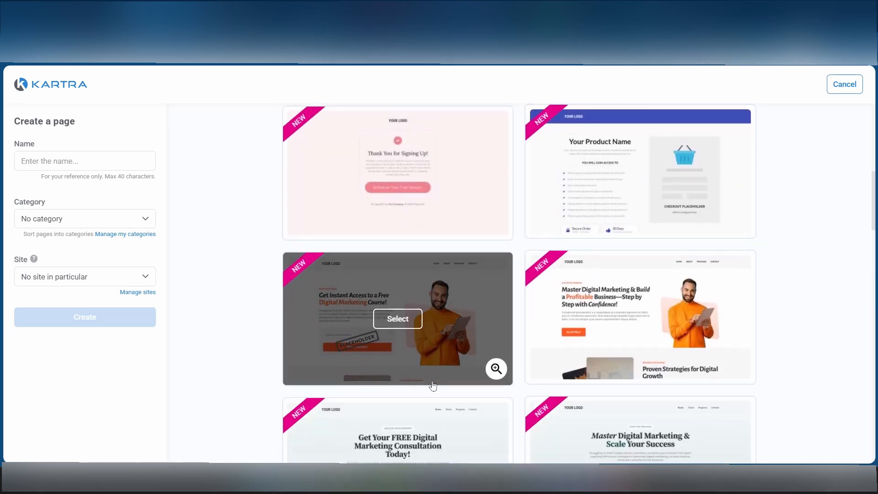
scroll(433, 386, "up", 6)
scroll(433, 386, "up", 4)
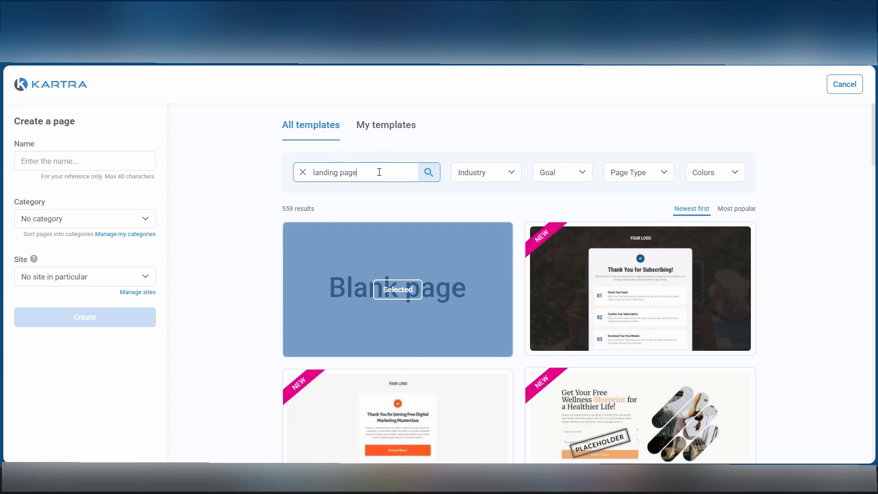
left_click(429, 173)
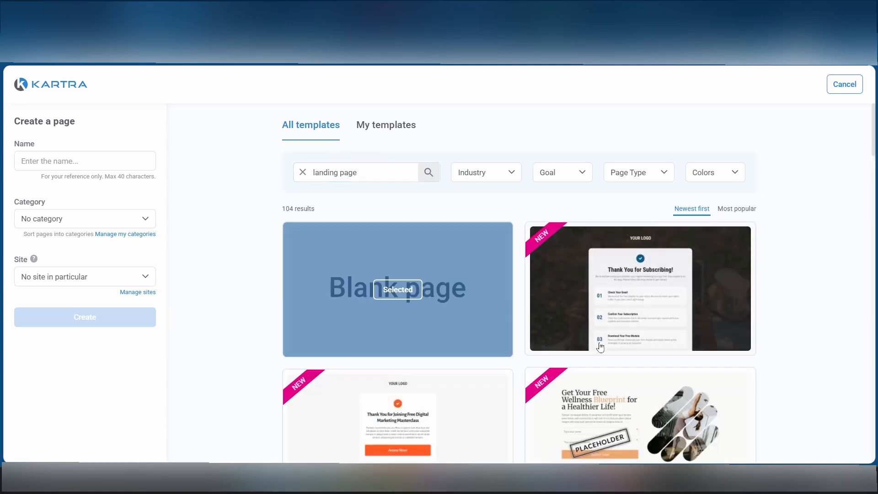
Select the "Thank you for joining us!" template, name the page "Landing Page", and create it.
scroll(601, 347, "down", 10)
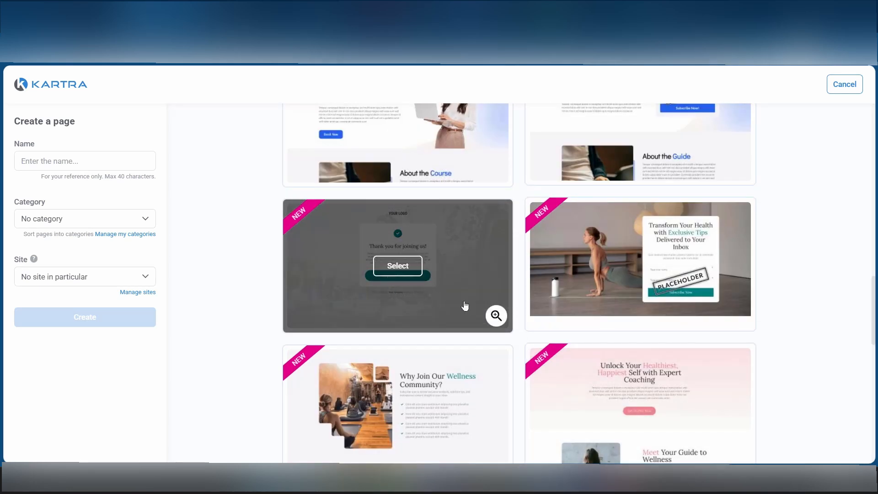
left_click(398, 267)
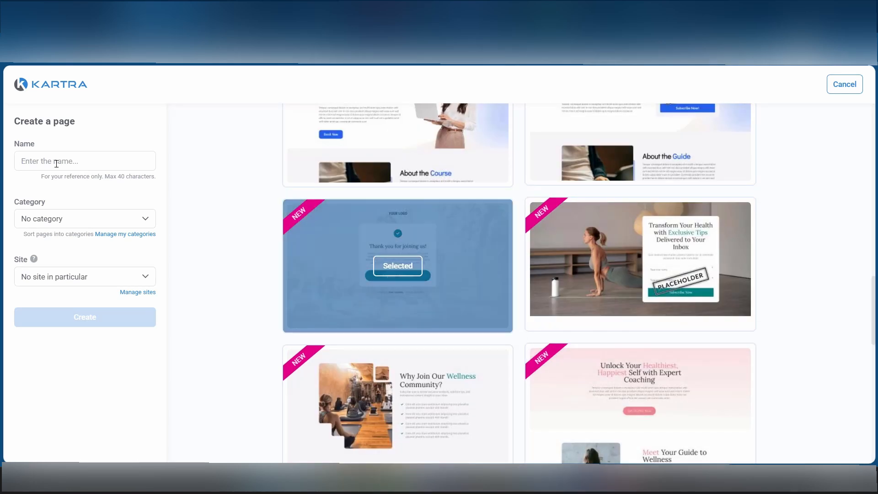
left_click(56, 164)
type("Land")
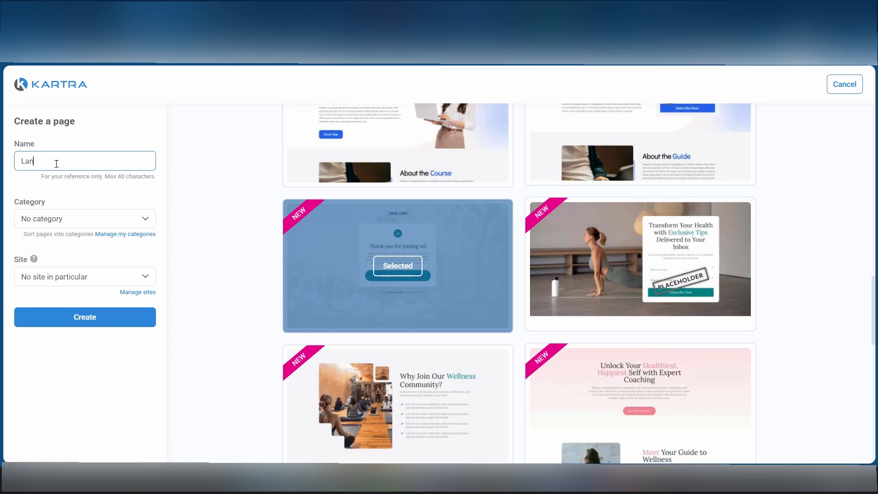
type("ing Page")
left_click(83, 319)
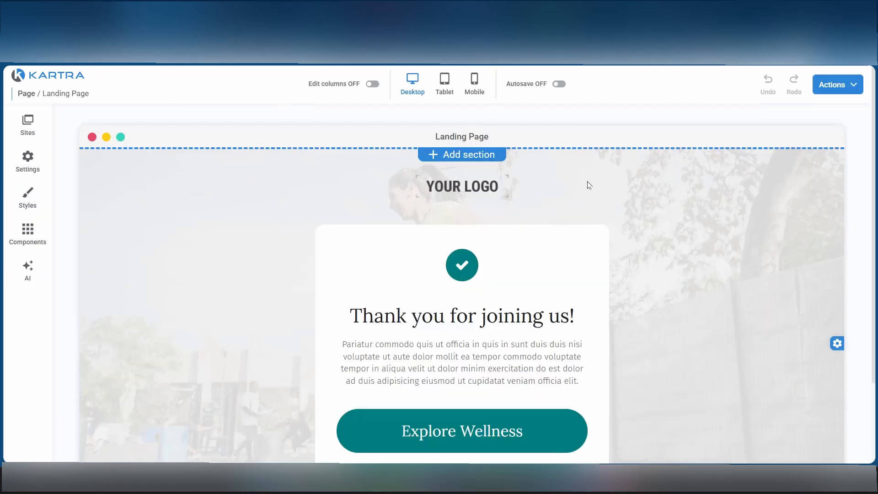
Examine the landing page's row and column layout with column editing switched on, and switch it off again.
left_click(374, 84)
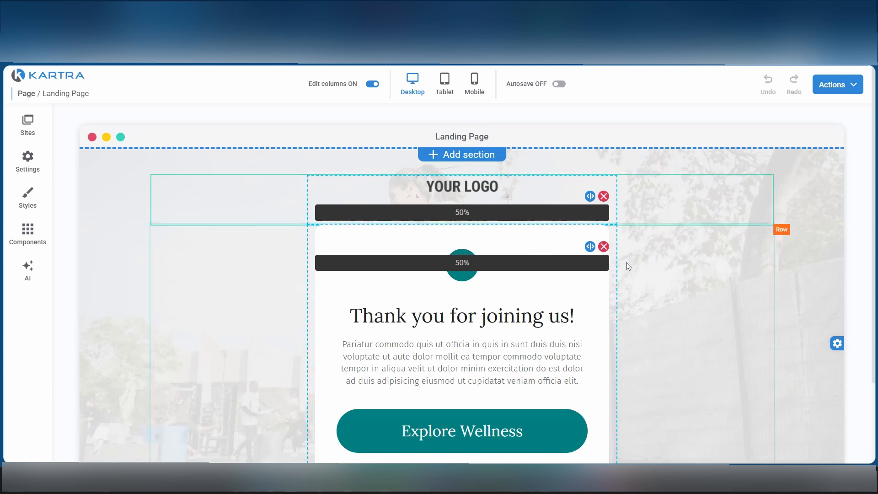
scroll(488, 285, "down", 2)
scroll(489, 286, "up", 2)
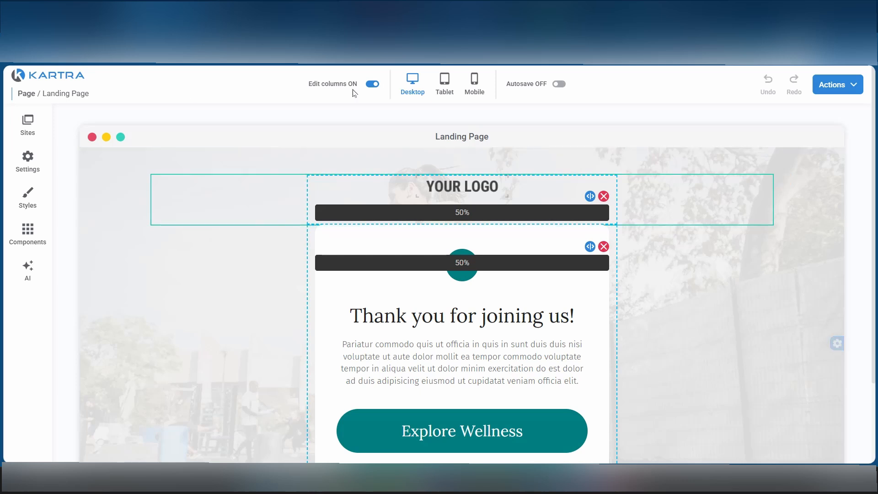
left_click(373, 85)
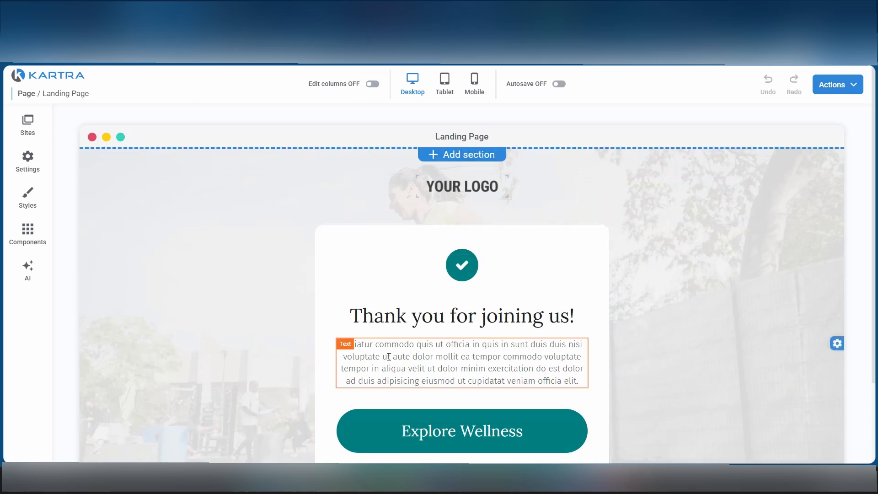
Preview the landing page's tablet and mobile layouts, and return to the desktop view.
left_click(445, 94)
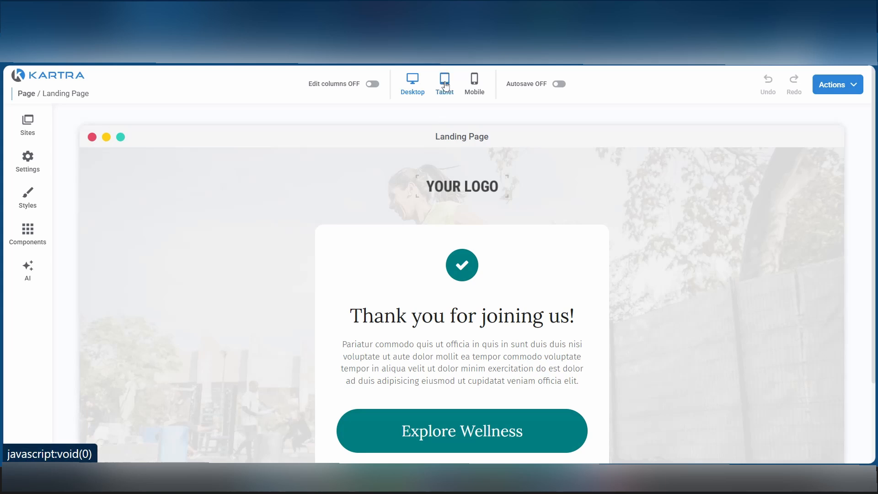
left_click(471, 82)
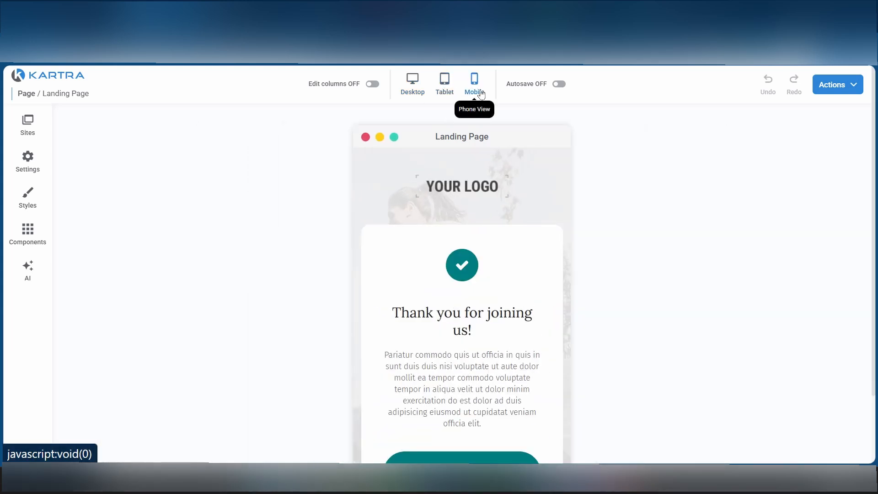
scroll(445, 309, "down", 2)
scroll(445, 309, "down", 2)
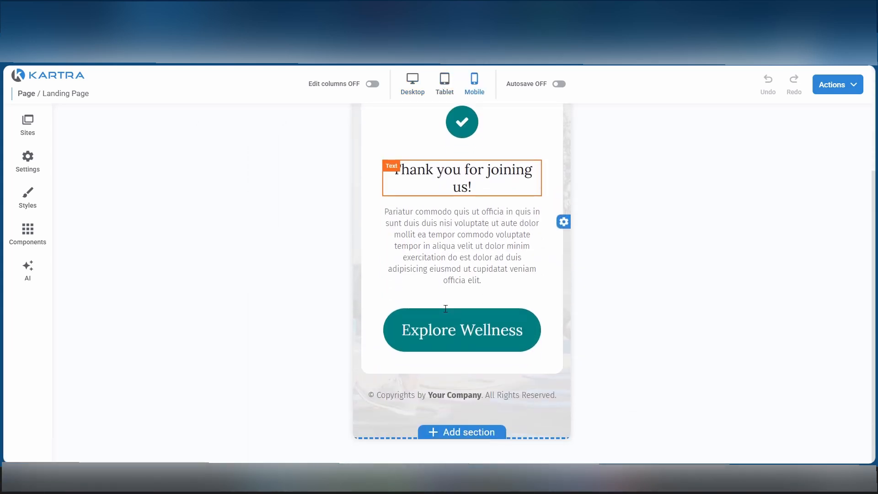
scroll(445, 309, "up", 4)
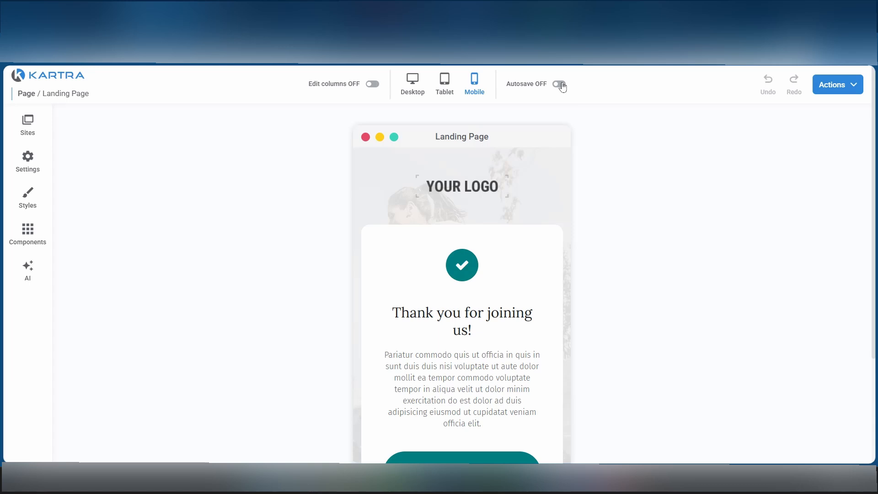
left_click(413, 82)
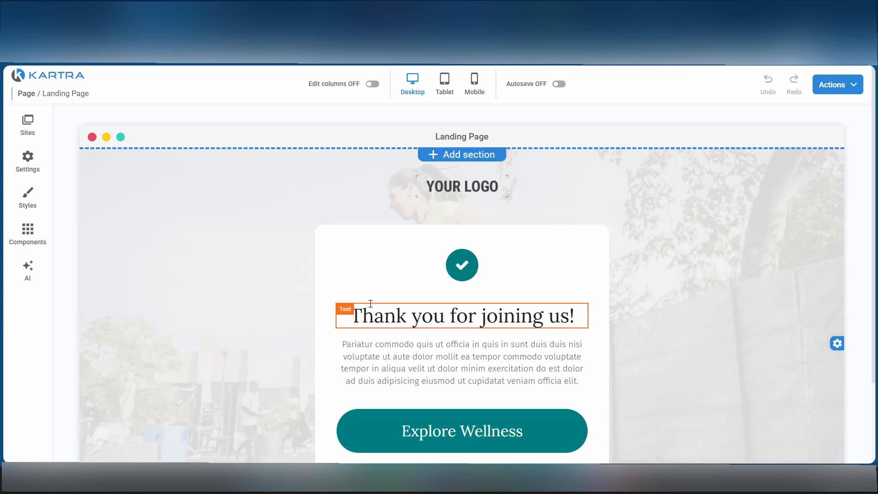
Open the AI content generator, look through its tone options without choosing one, and enter "afsdgfsg" as the content request.
left_click(28, 273)
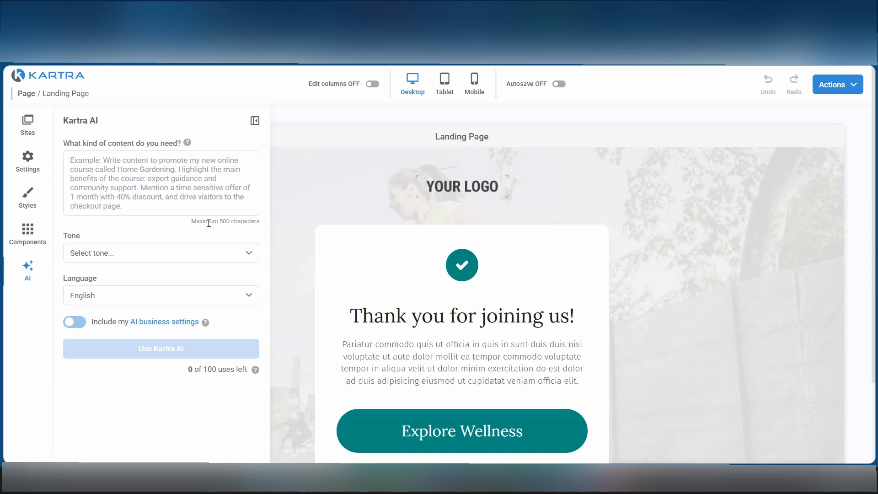
left_click(128, 255)
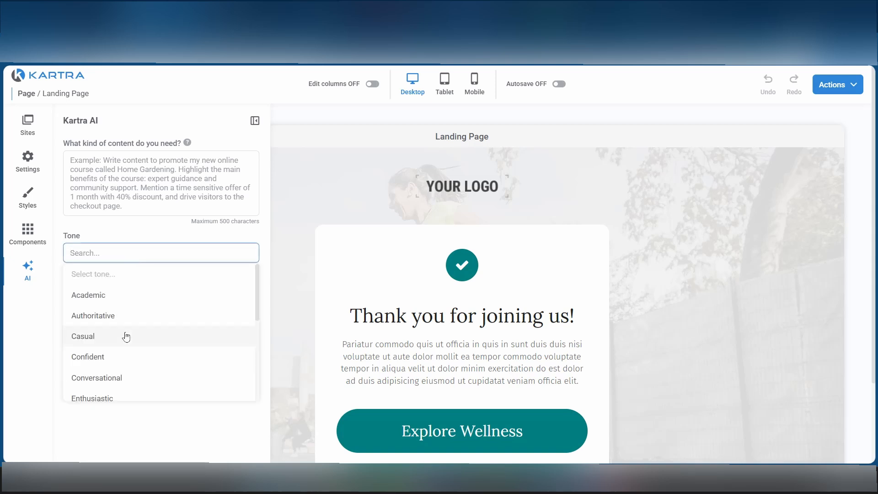
scroll(127, 336, "down", 4)
scroll(126, 338, "up", 4)
scroll(126, 337, "down", 4)
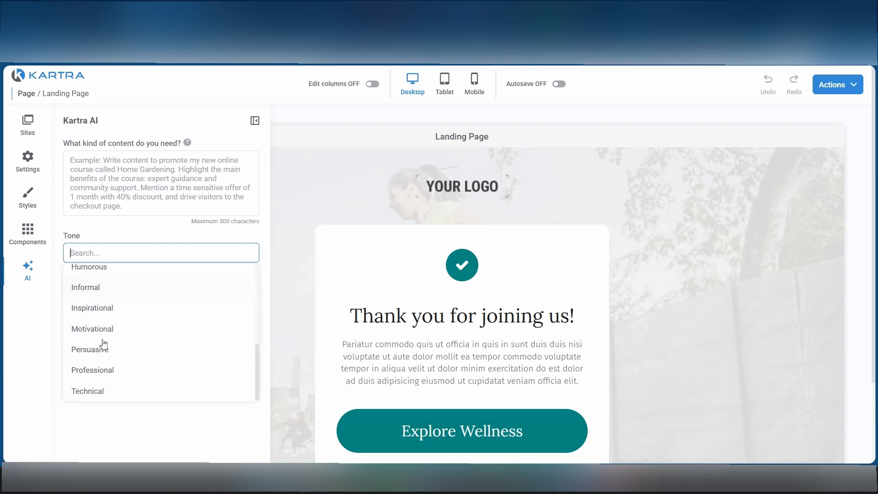
scroll(99, 295, "up", 3)
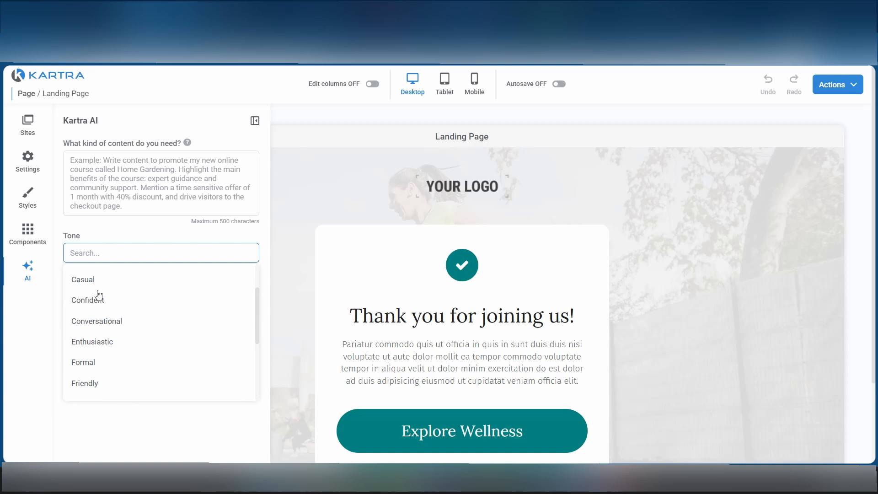
left_click(135, 438)
left_click(188, 184)
type("afsdgfsg")
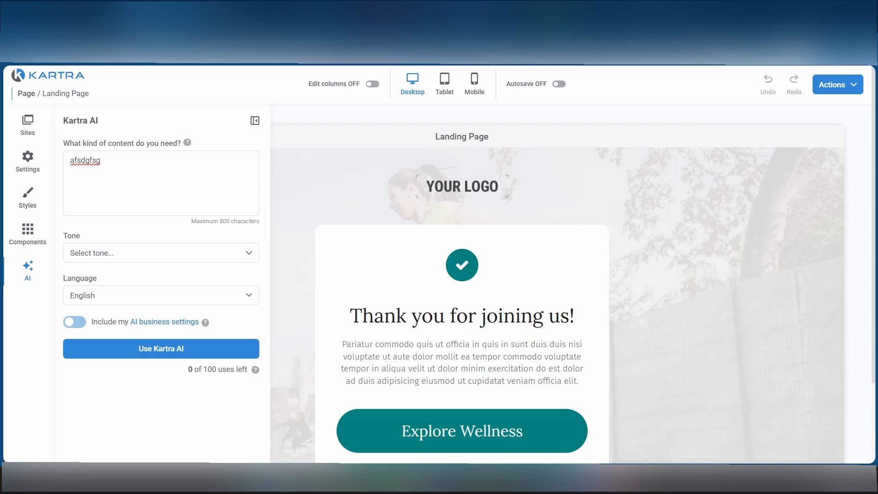
Save the landing page's progress as a draft and return to the dashboard.
left_click(845, 89)
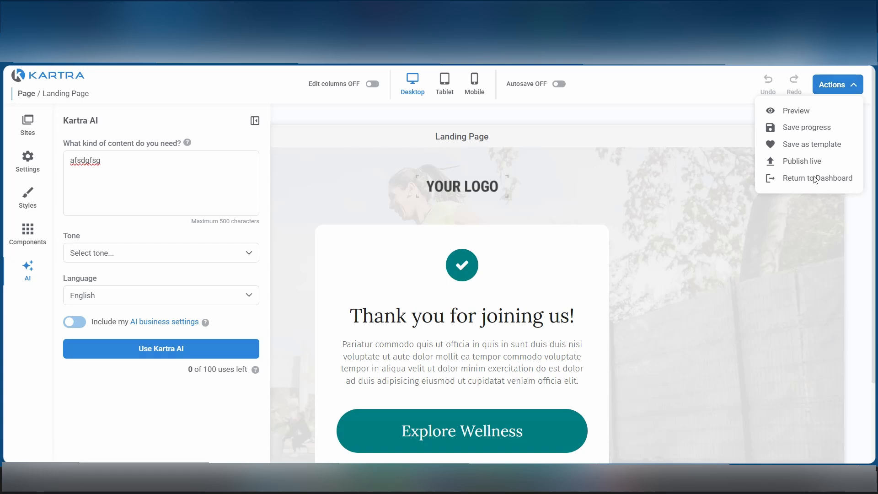
left_click(797, 130)
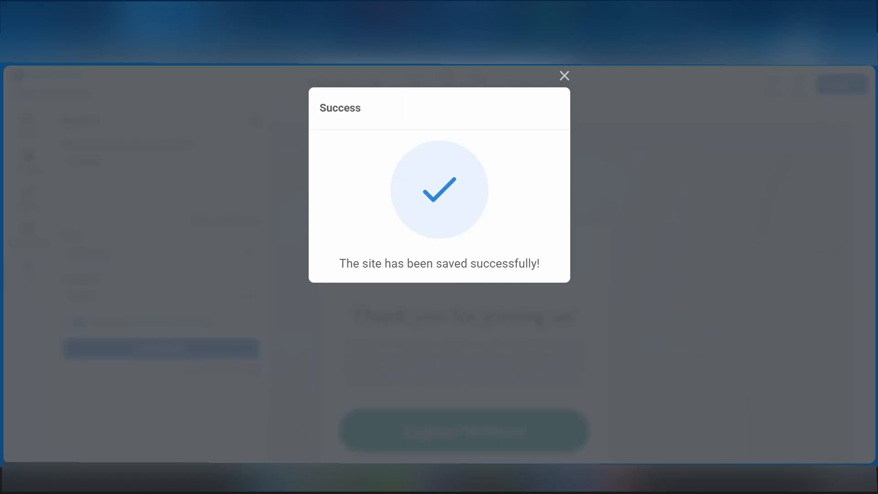
left_click(564, 76)
left_click(847, 86)
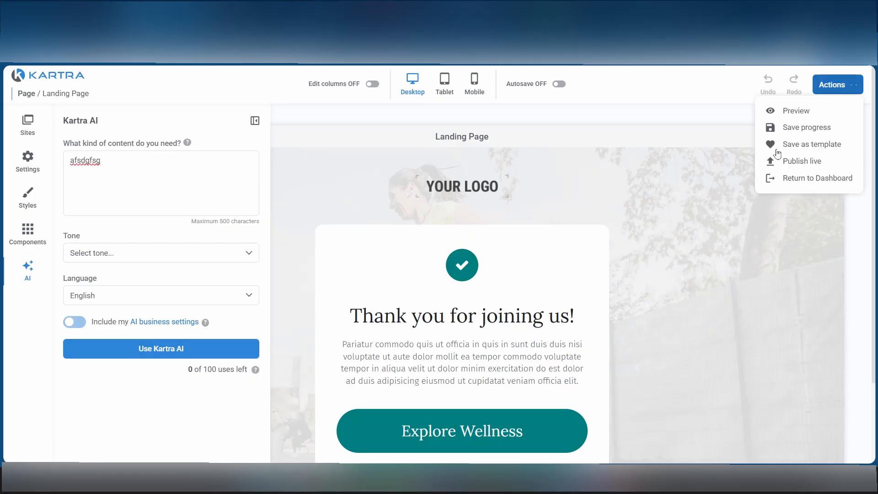
left_click(809, 178)
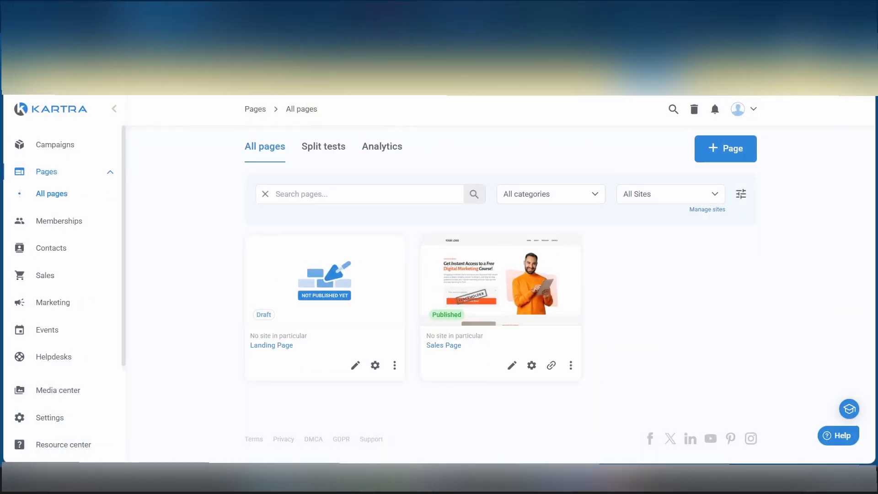
Start a new product of type Upsell or Downsell and assign it to the Audio funnel.
left_click(48, 275)
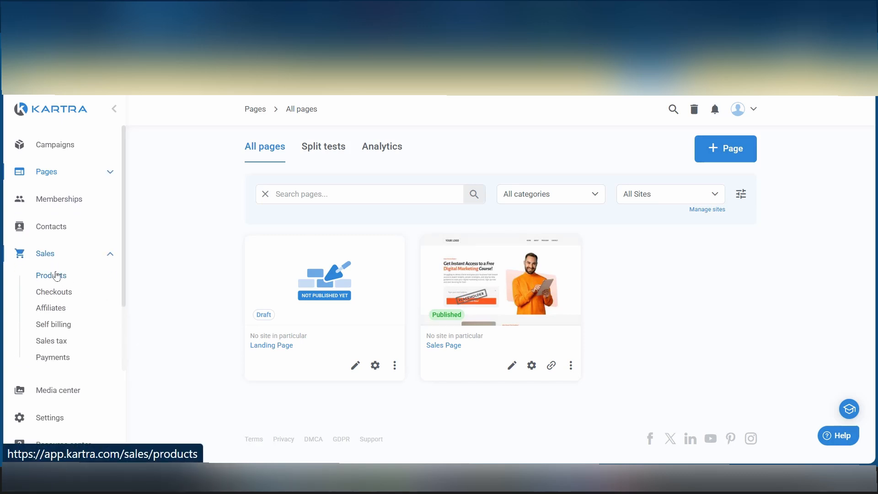
left_click(56, 276)
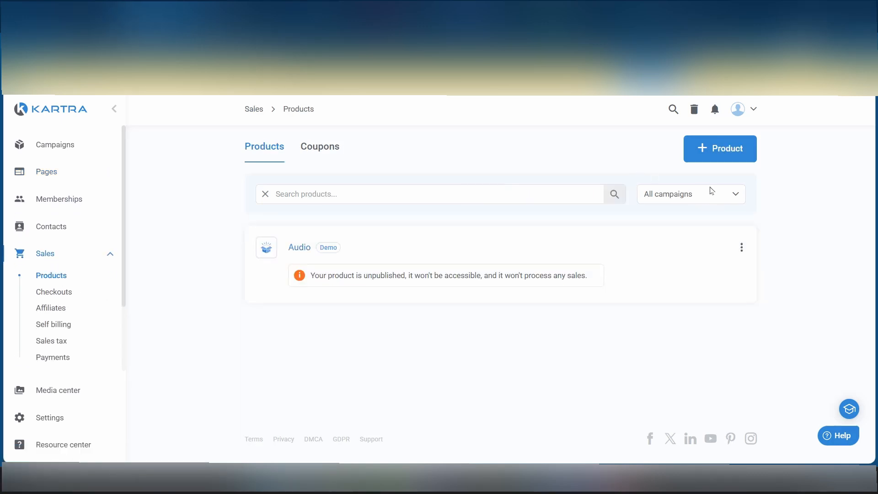
left_click(723, 155)
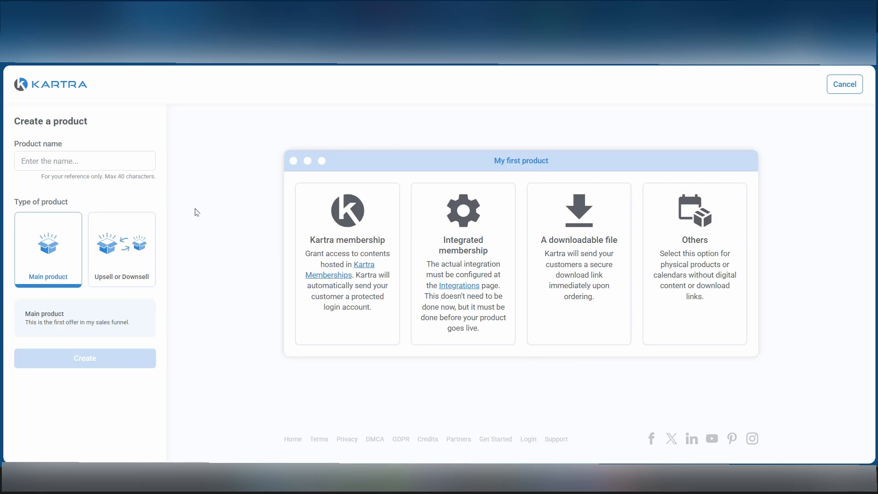
left_click(35, 162)
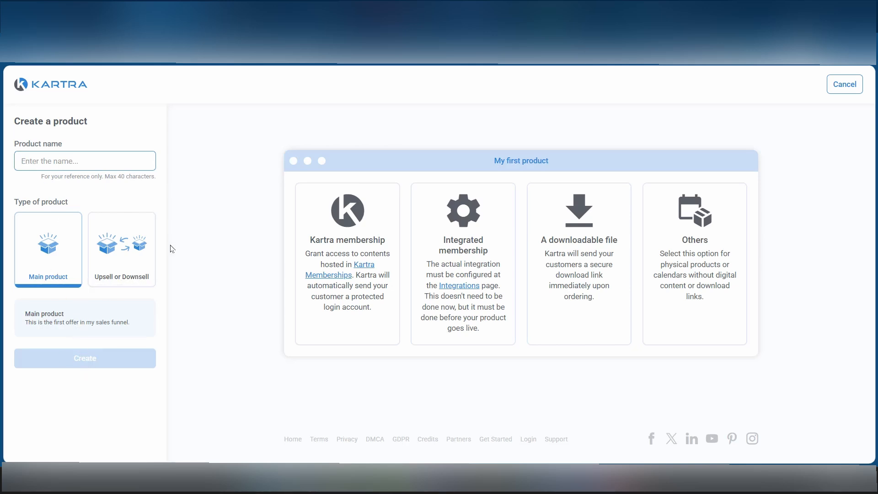
left_click(114, 270)
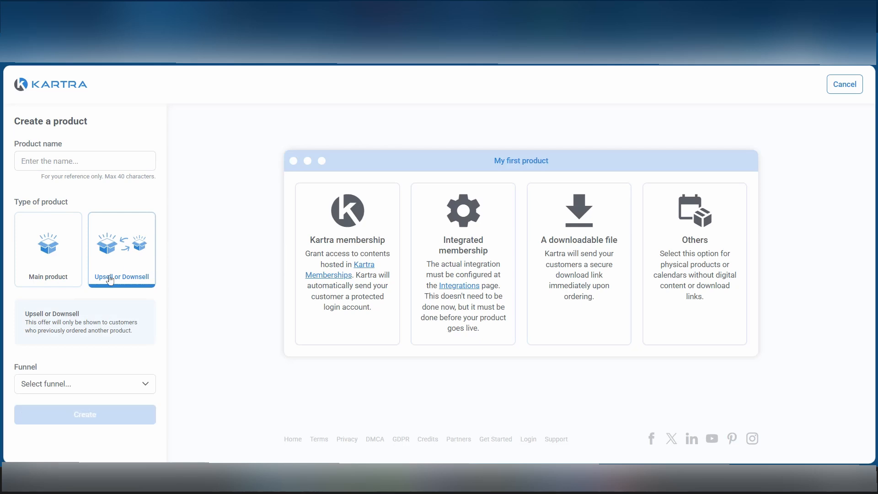
left_click(74, 387)
Name the product "Sales Product", choose Others as what it delivers, and create it.
left_click(43, 162)
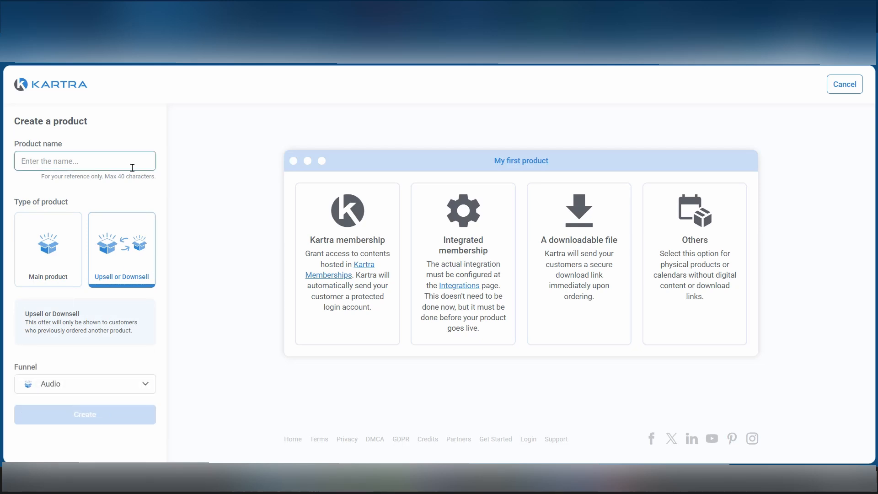
type("Sales Product")
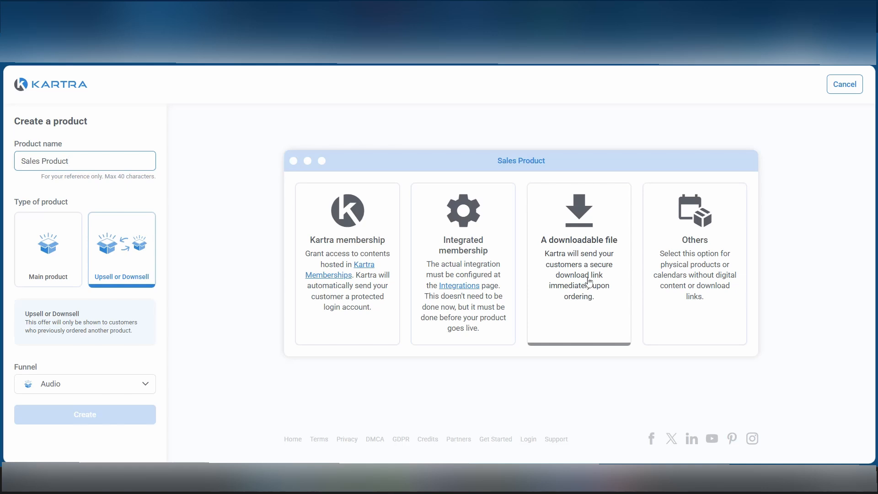
left_click(664, 295)
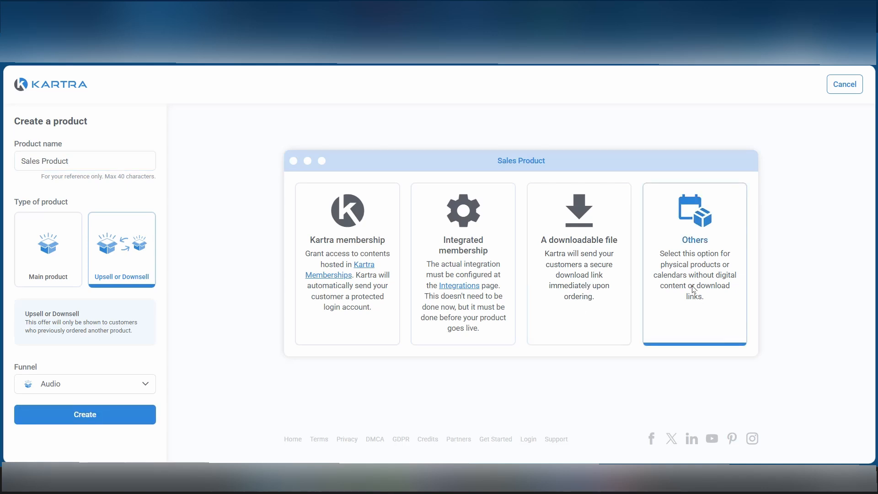
left_click(89, 421)
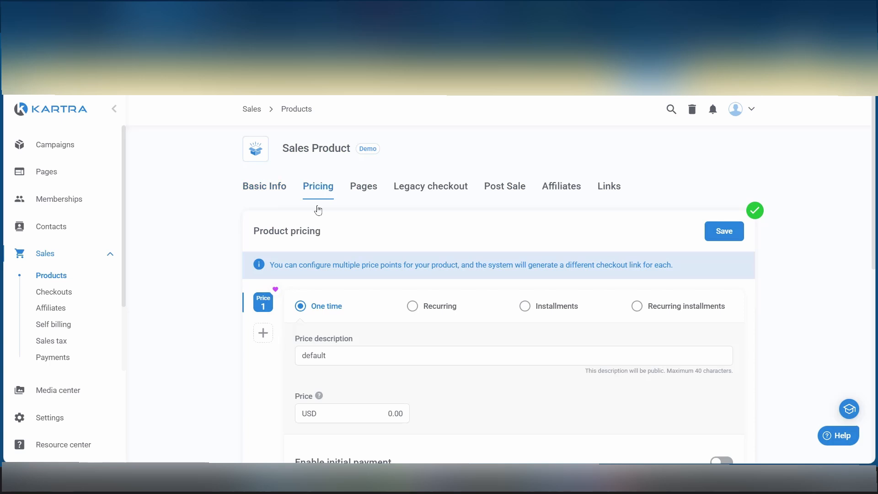
Set the Sales Product's one-time price to 50.00 USD and save the pricing.
scroll(401, 333, "down", 3)
left_click(392, 250)
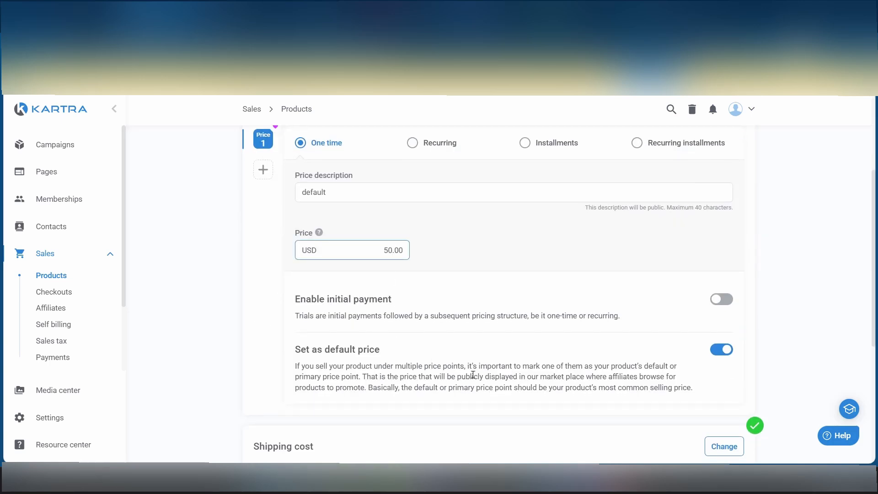
scroll(473, 375, "up", 3)
left_click(732, 230)
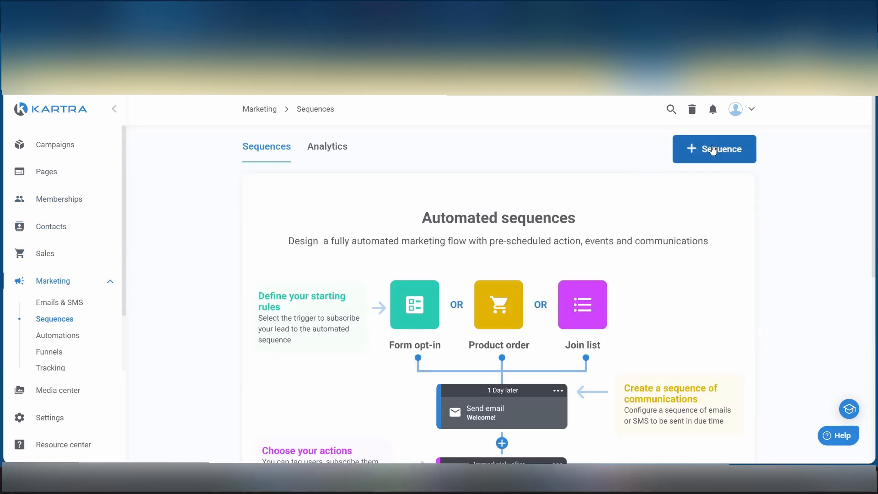
Create a new automated marketing sequence named "Follow up".
left_click(745, 160)
left_click(442, 163)
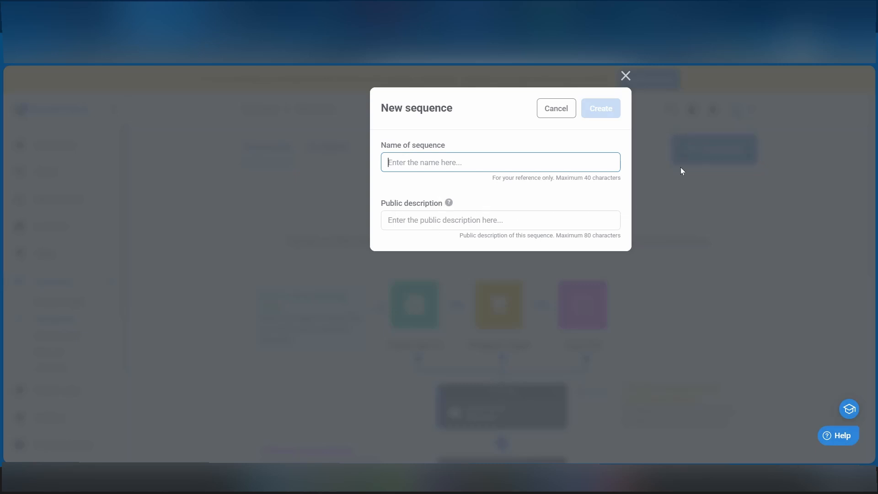
left_click(542, 122)
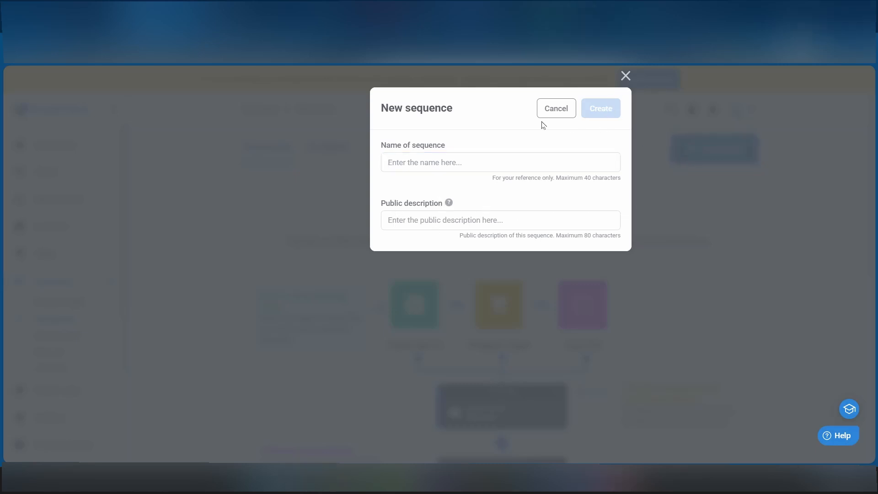
left_click(526, 162)
type("F")
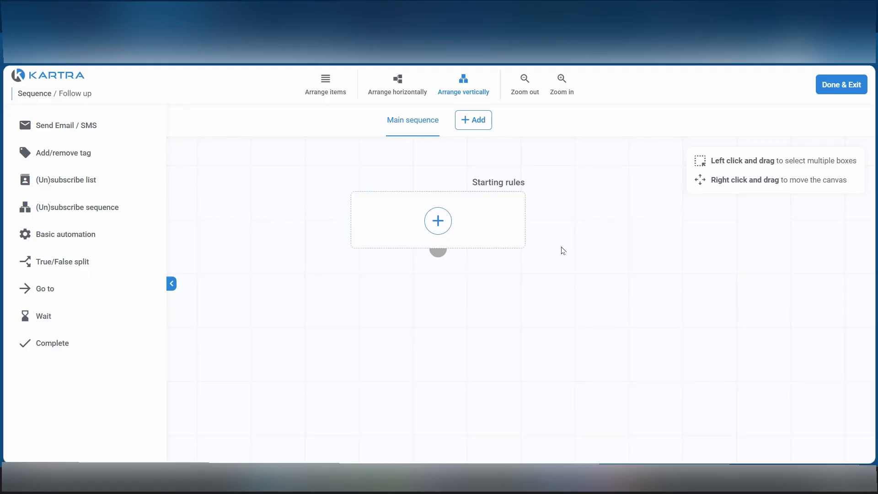
Open the Follow up sequence's starting rules and choose the Tag trigger, keeping No category.
left_click(445, 224)
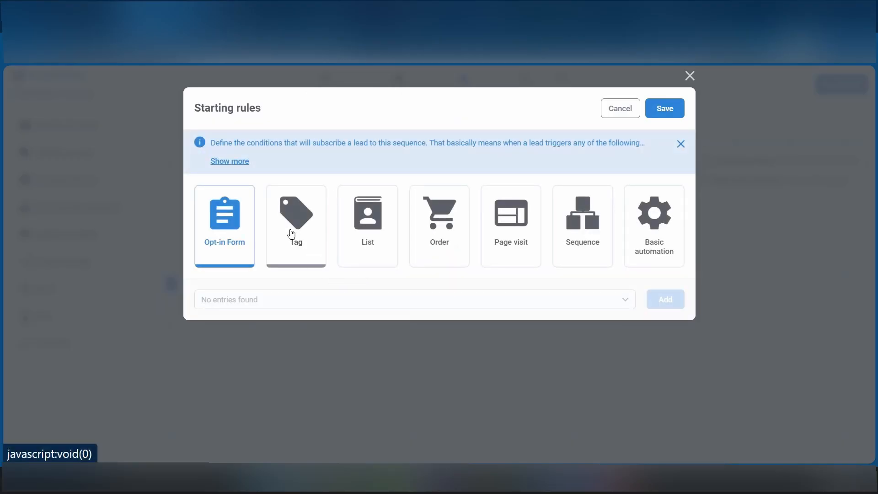
left_click(303, 251)
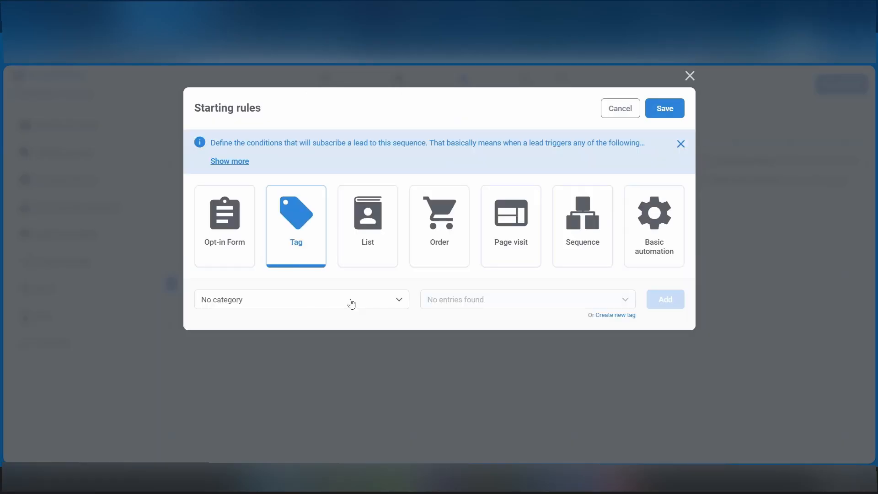
left_click(252, 305)
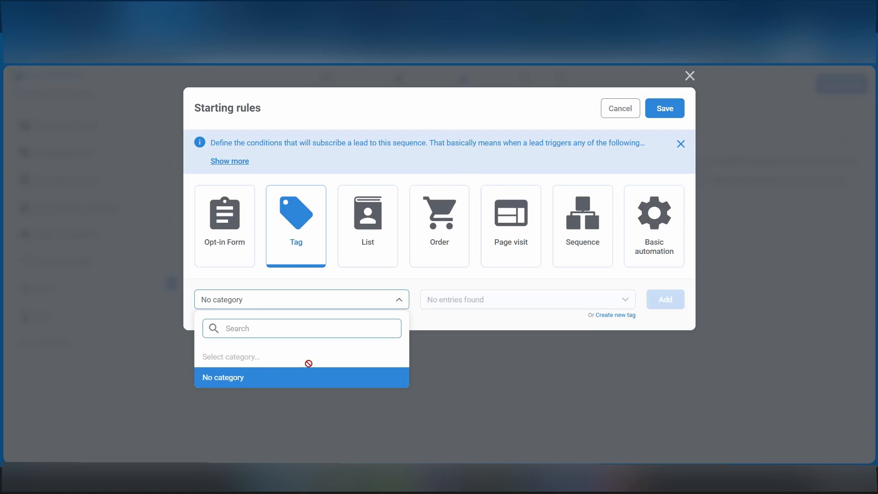
left_click(295, 305)
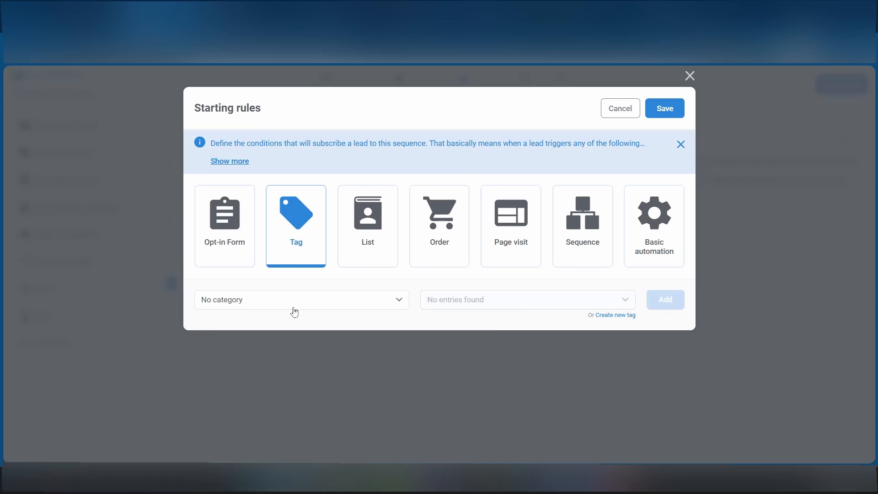
Create the tag "Lead Magnett" described as "Potential Clients", add its assignment as the starting rule, and save the rules.
left_click(614, 318)
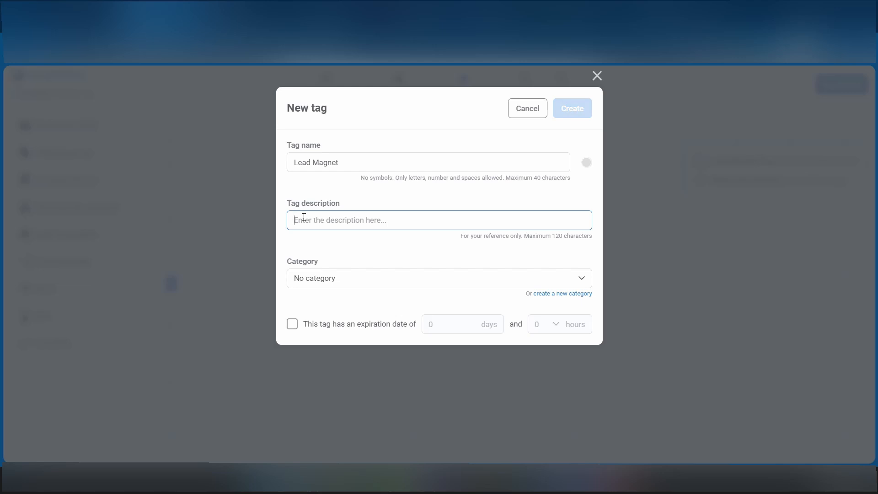
type("Potential Clients")
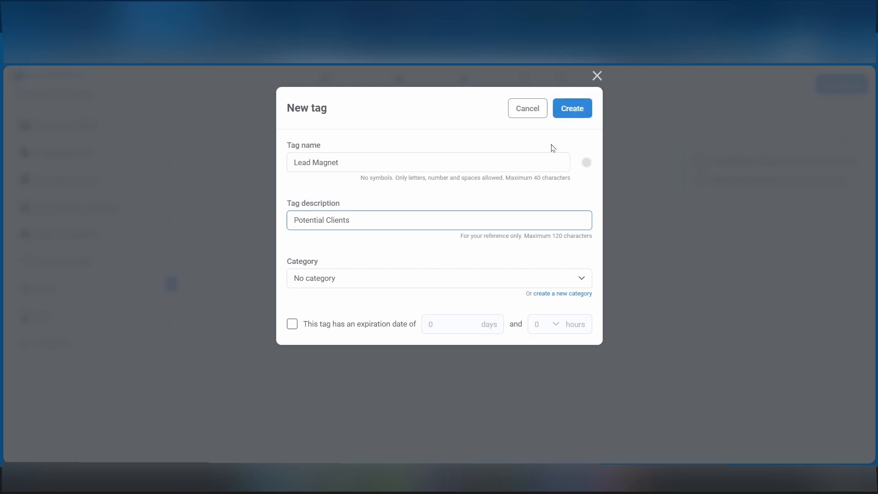
left_click(572, 113)
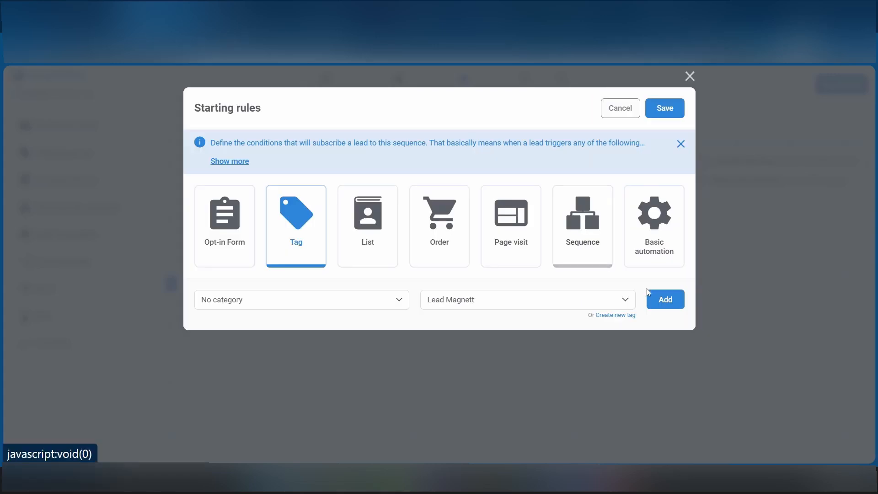
left_click(655, 301)
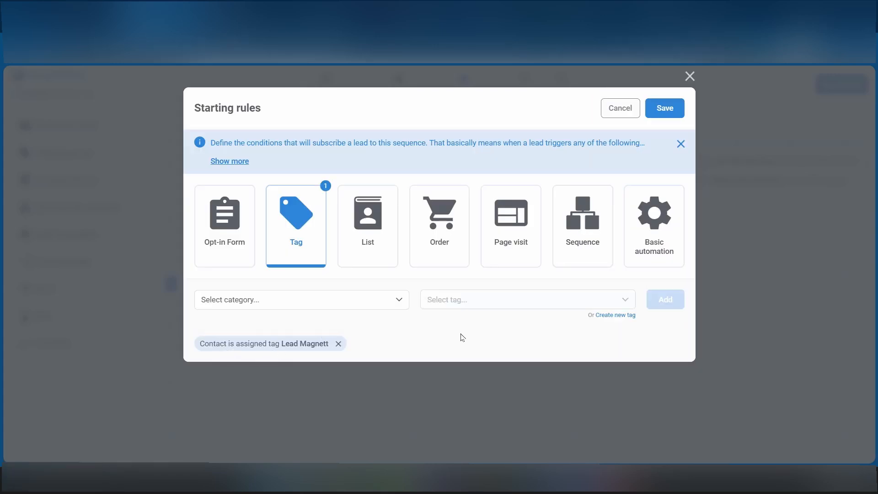
left_click(665, 110)
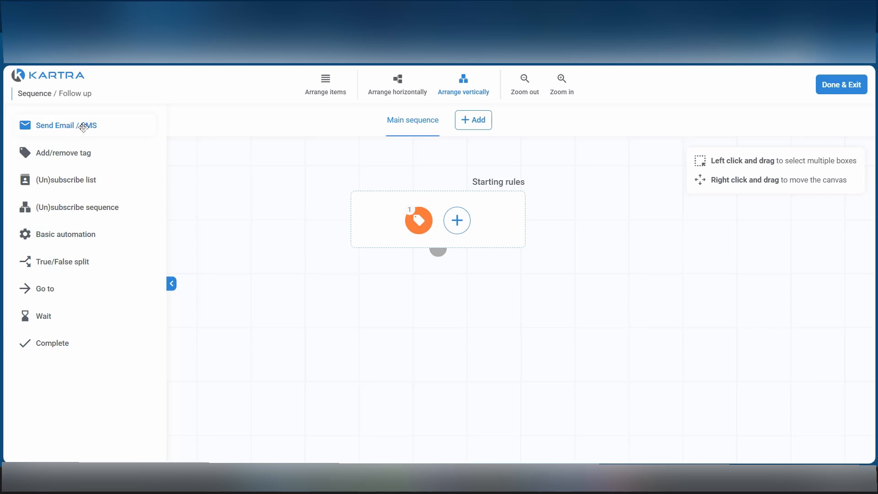
Add an email step named "Email" below the starting rules, based on Kartra email template 1.
left_click_drag(71, 126, 454, 324)
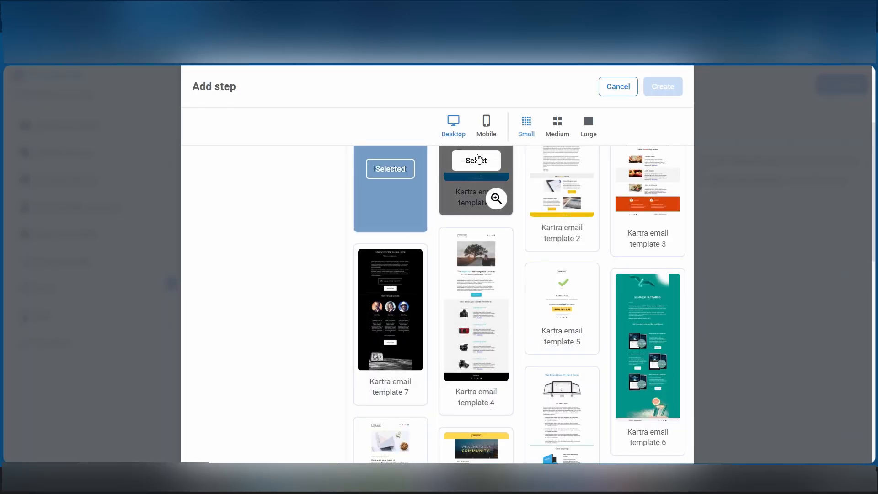
left_click(478, 159)
scroll(235, 208, "up", 4)
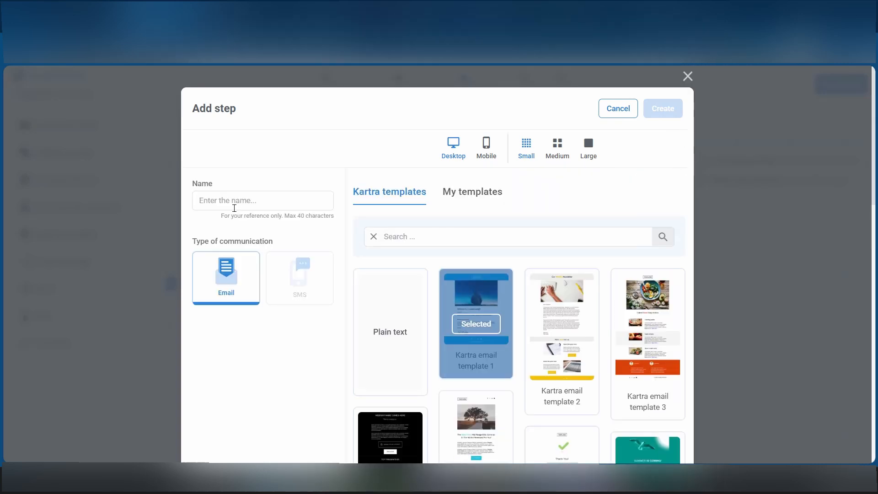
left_click(235, 208)
type("Email")
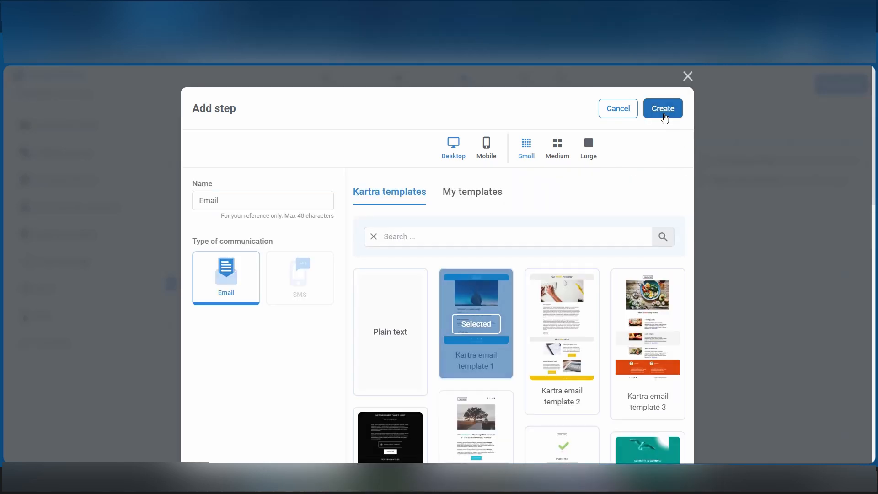
left_click(664, 114)
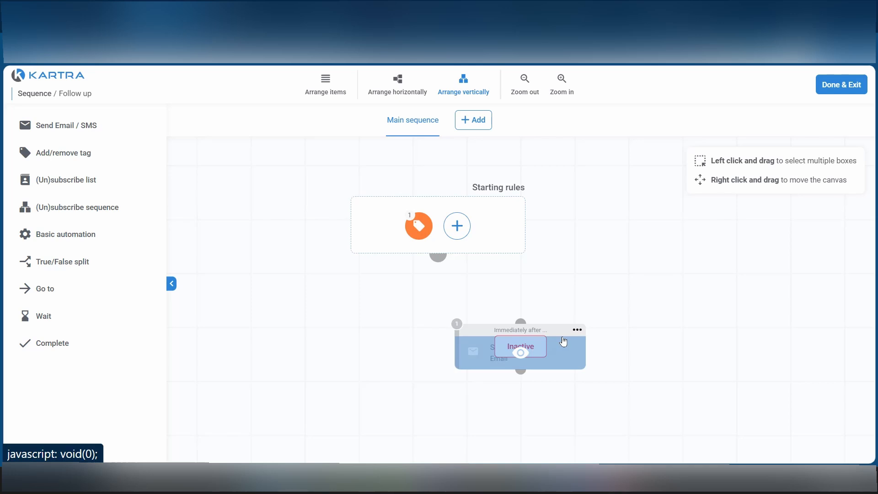
Clone the email step and connect the starting rules to the original email step.
mouse_move(578, 330)
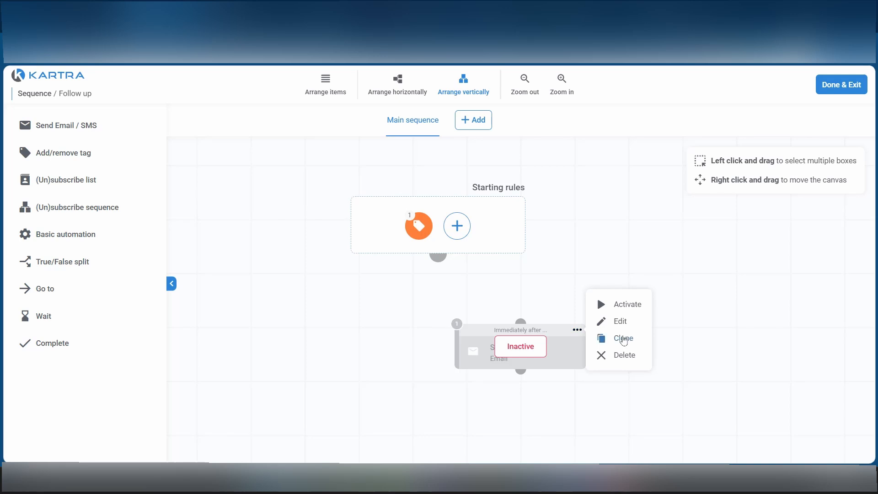
left_click(624, 340)
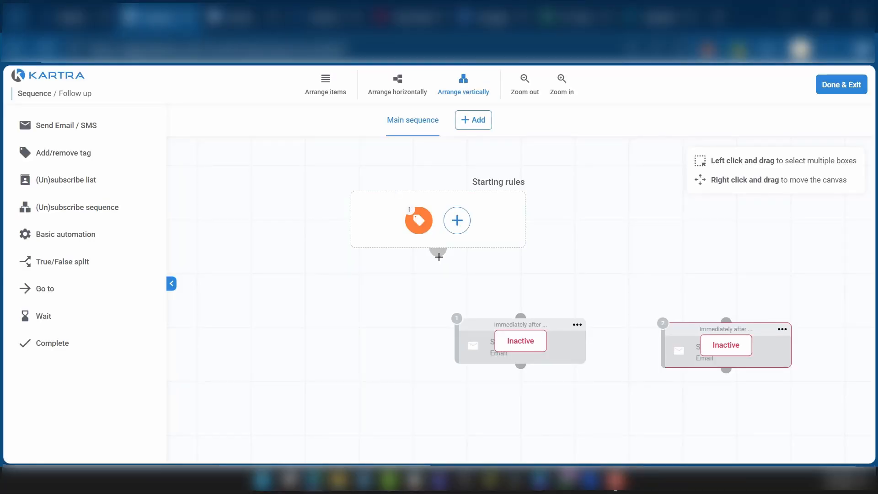
mouse_move(437, 253)
left_mouse_down()
mouse_move(461, 290)
mouse_move(521, 316)
left_mouse_up()
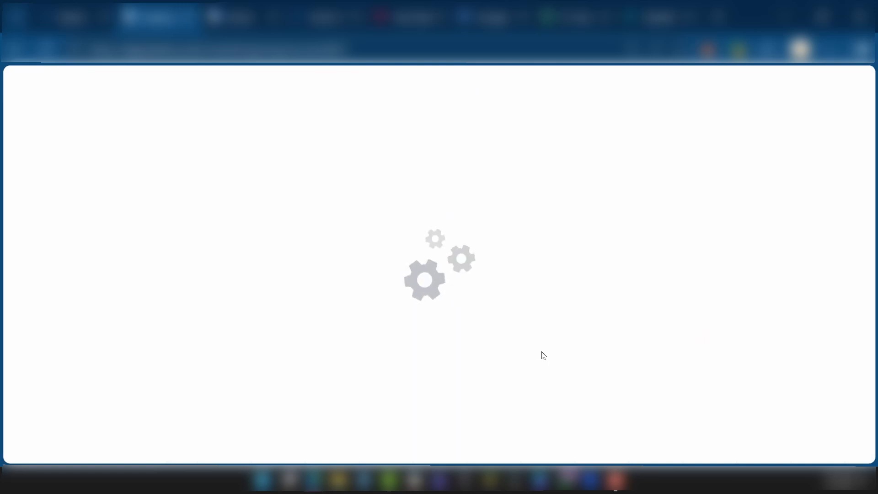
Check the available actions for the first email step without choosing one.
left_click(577, 324)
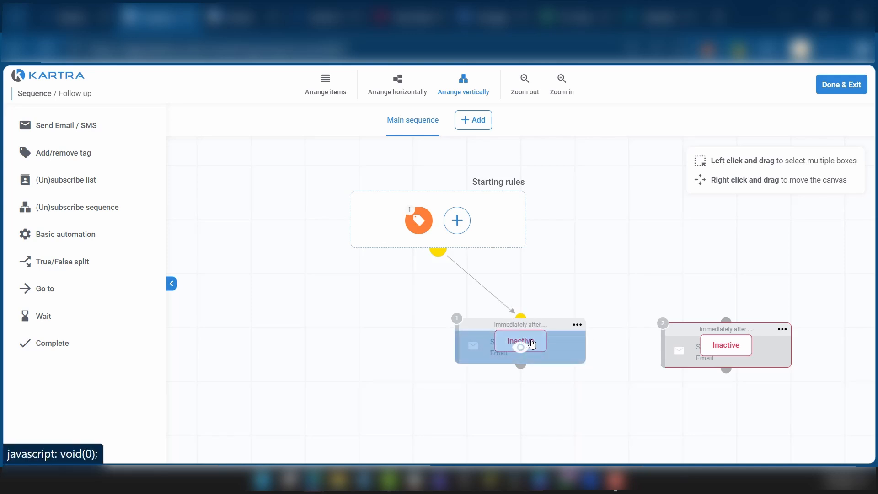
left_click(578, 325)
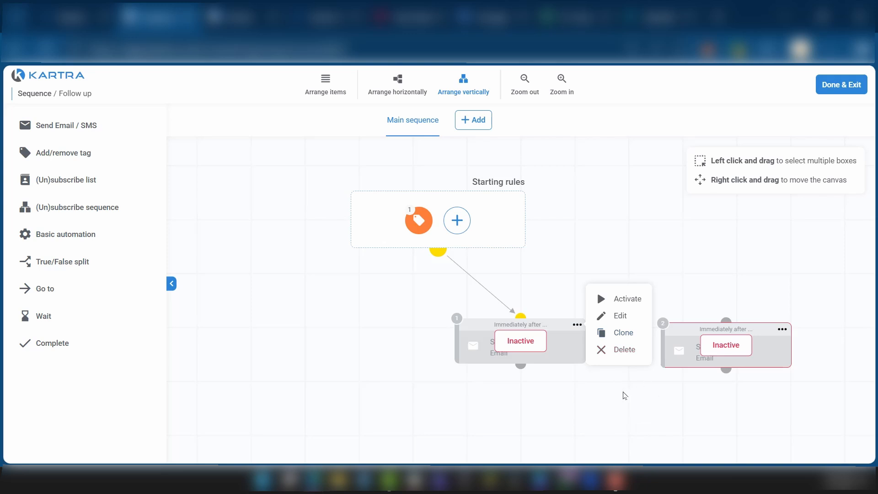
left_click(620, 392)
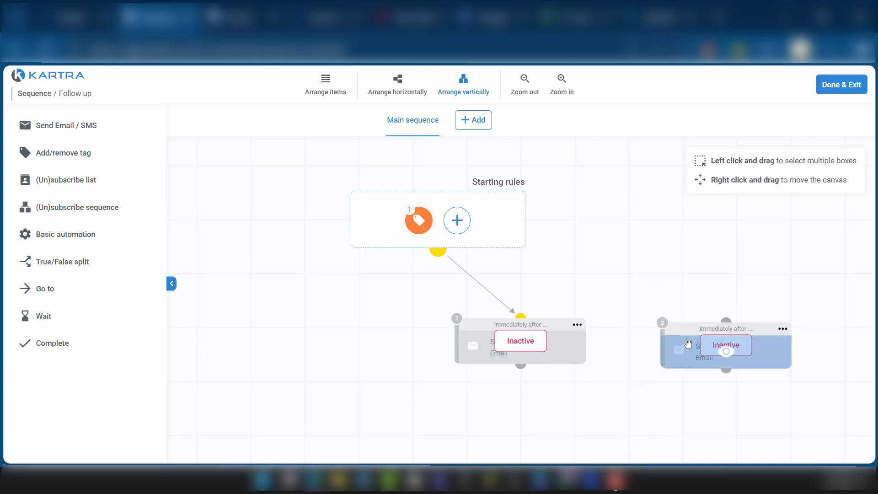
Move the cloned email step higher and farther right on the sequence canvas.
left_click_drag(695, 330, 750, 277)
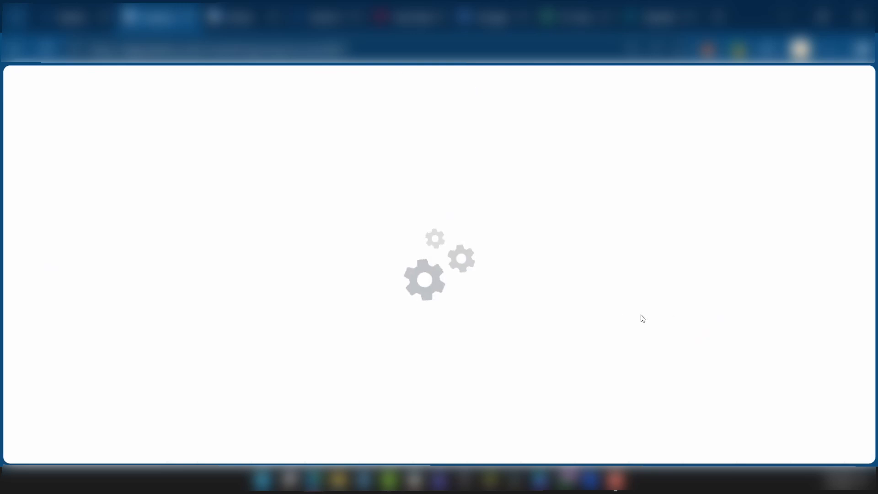
key("ctrl+minus")
key("ctrl+plus")
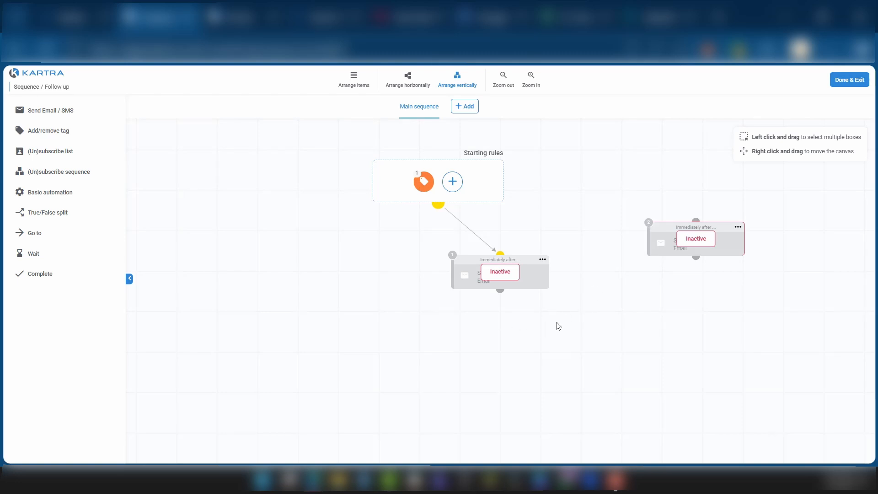
Add a wait step of 2 days and 0 hours to the sequence canvas, beside the first email step.
left_click(533, 327)
left_click_drag(131, 325, 650, 281)
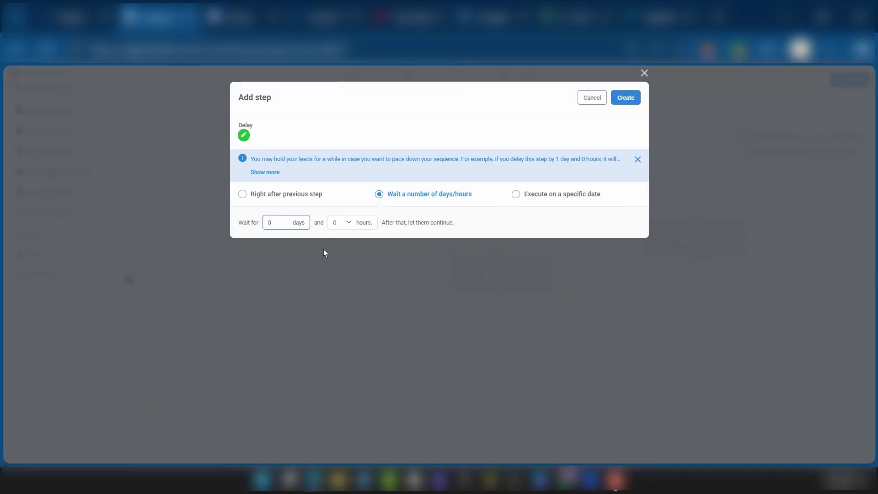
key("BackSpace")
type("2")
left_click(634, 102)
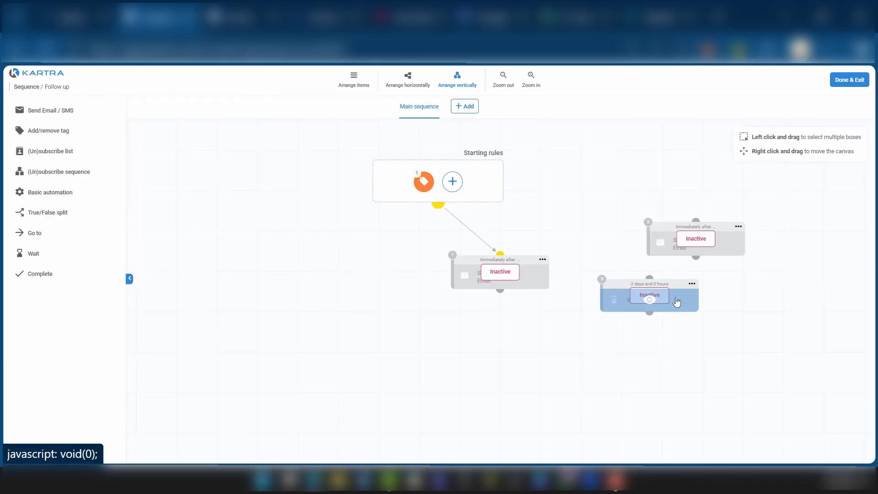
Place the first email step directly under the starting rules with the wait step below it, and connect the email to the wait step.
key("ctrl+plus")
key("ctrl+plus")
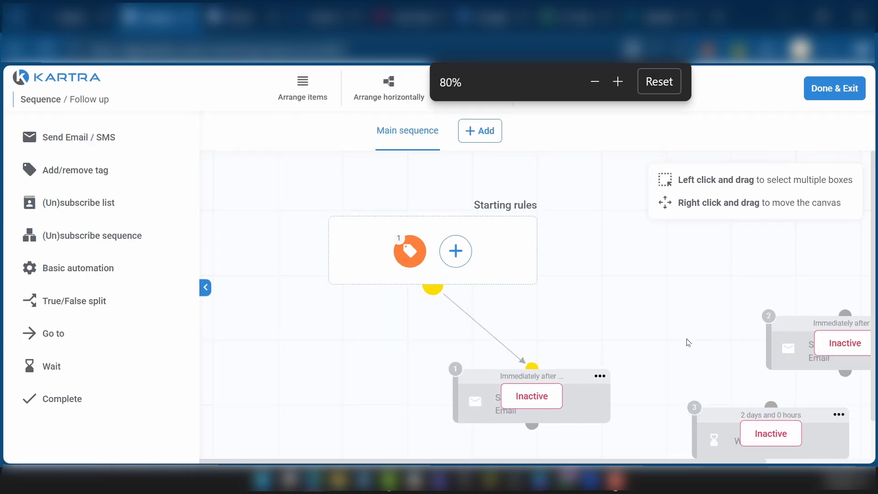
left_click_drag(652, 296, 547, 260)
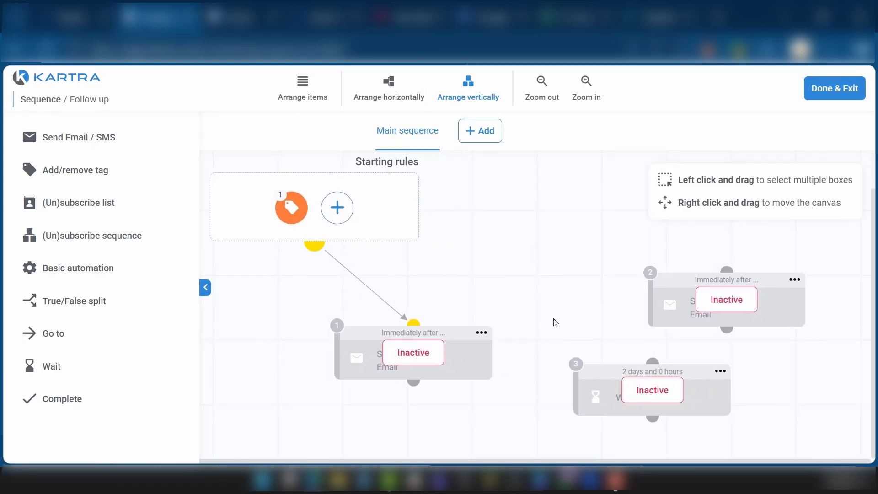
left_click_drag(447, 336, 511, 294)
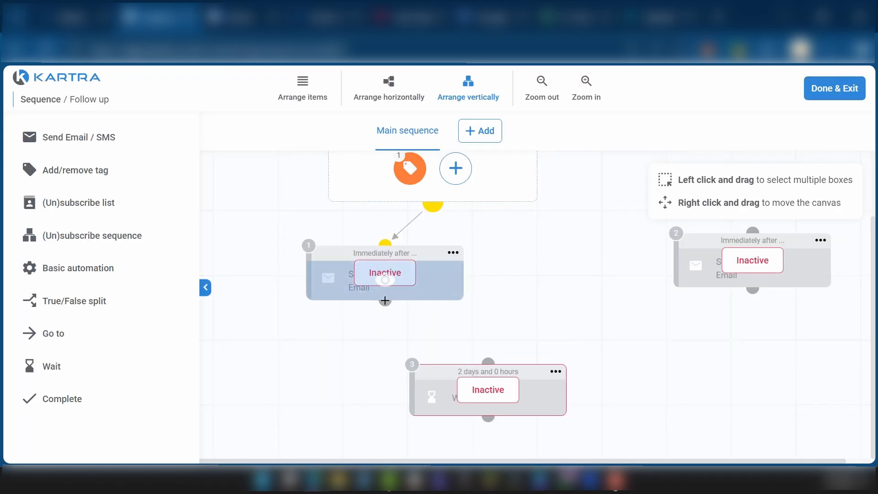
left_click_drag(387, 306, 488, 360)
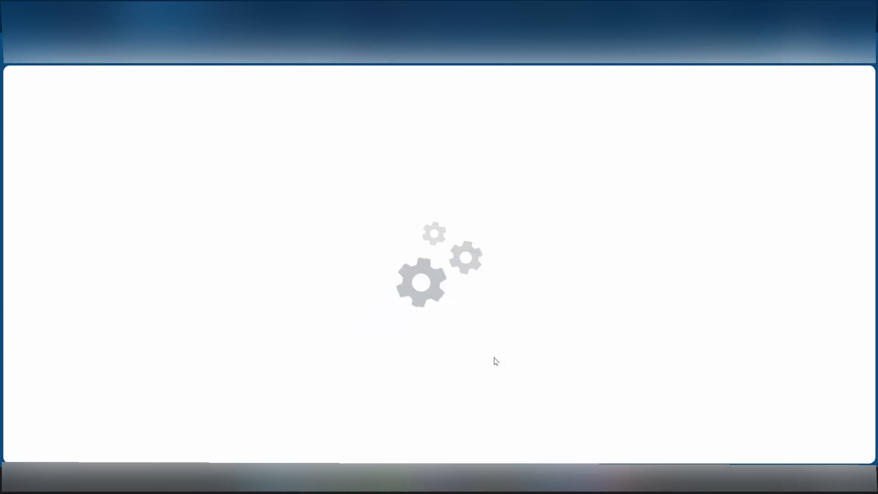
Move the cloned email step below the 2-day wait step and connect the wait step to it.
key("ctrl+minus")
key("ctrl+minus")
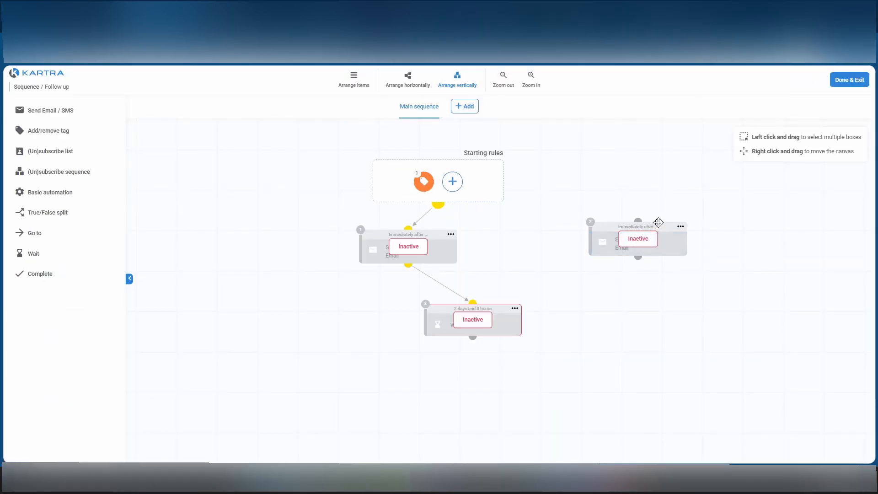
left_click_drag(659, 224, 609, 366)
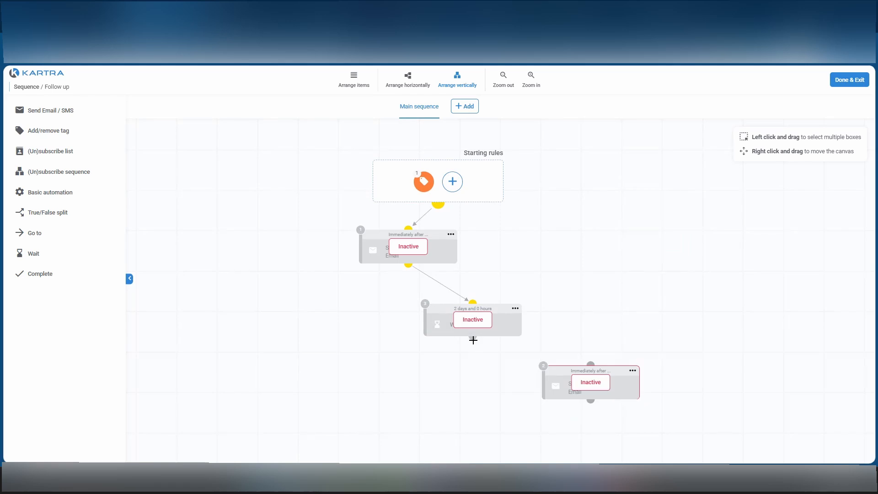
left_click_drag(473, 338, 598, 368)
Finish editing the Follow up sequence and return to the list of sequences.
mouse_move(450, 235)
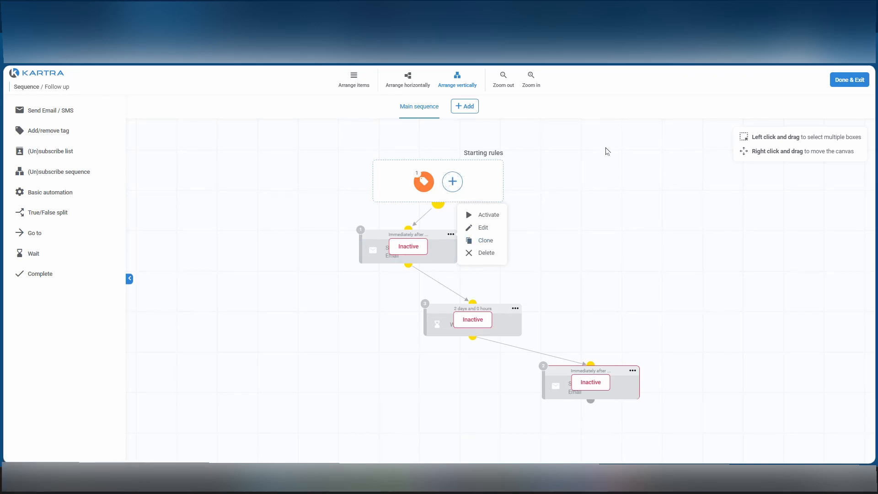
left_click(850, 80)
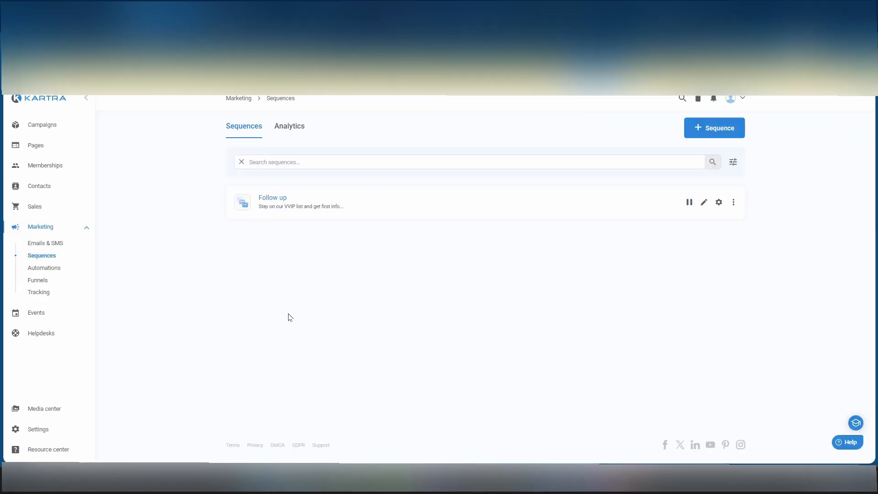
scroll(290, 223, "up", 4)
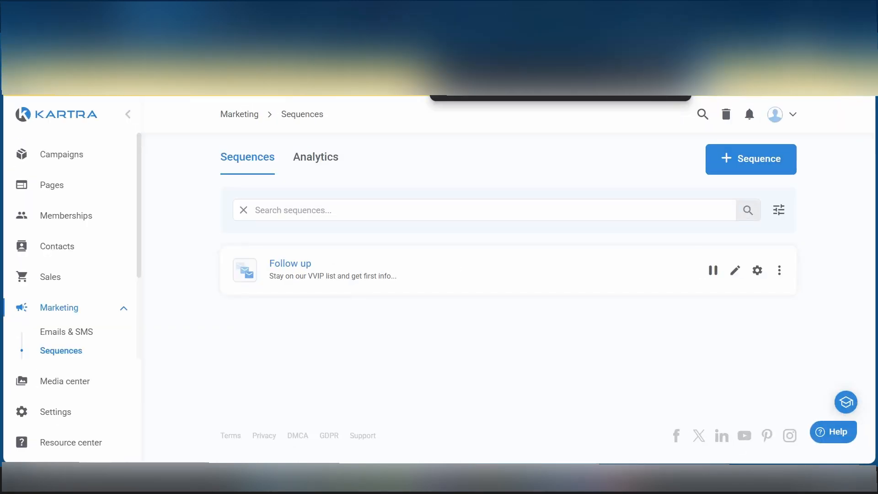